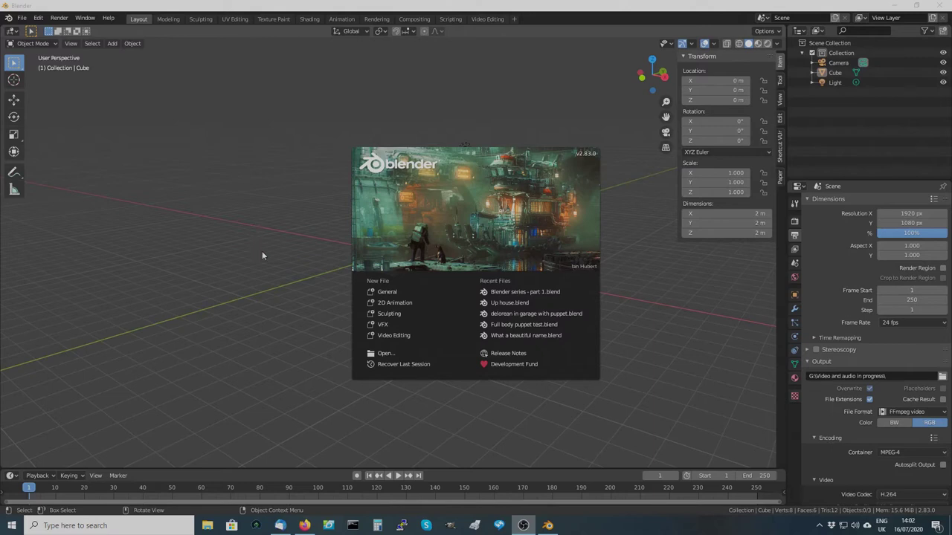
# - Dismiss the splash screen, start the Shortcut VUr display, and return the sidebar to the item transform values
pyautogui.click(287, 162)
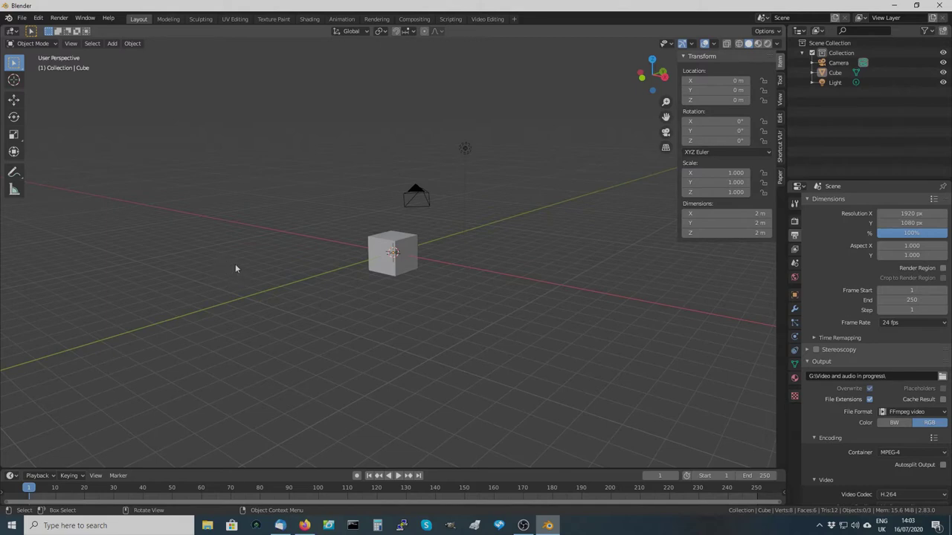
pyautogui.click(781, 149)
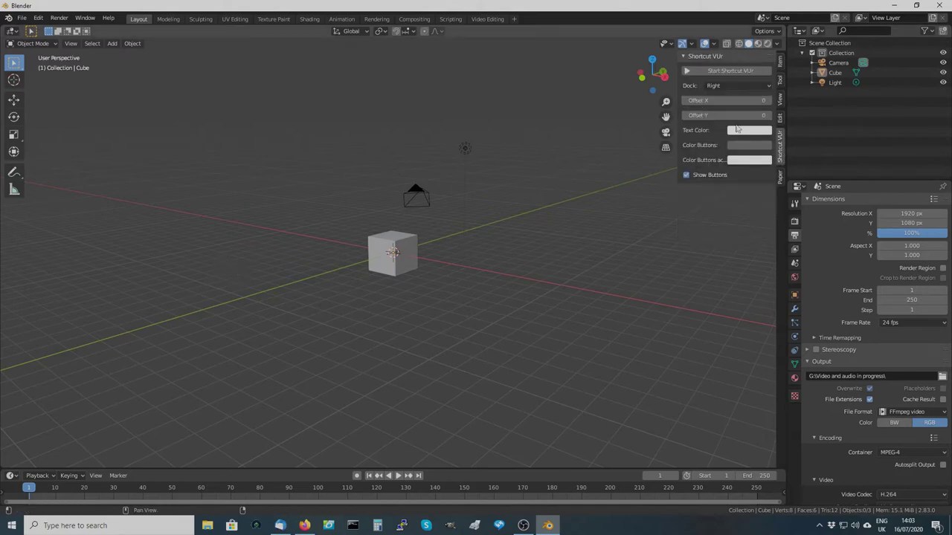
pyautogui.click(713, 71)
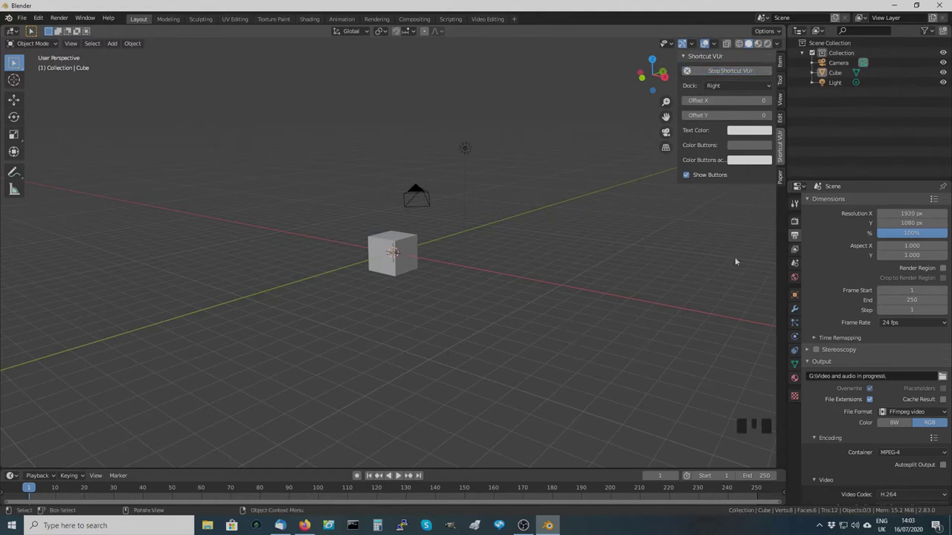
pyautogui.click(779, 61)
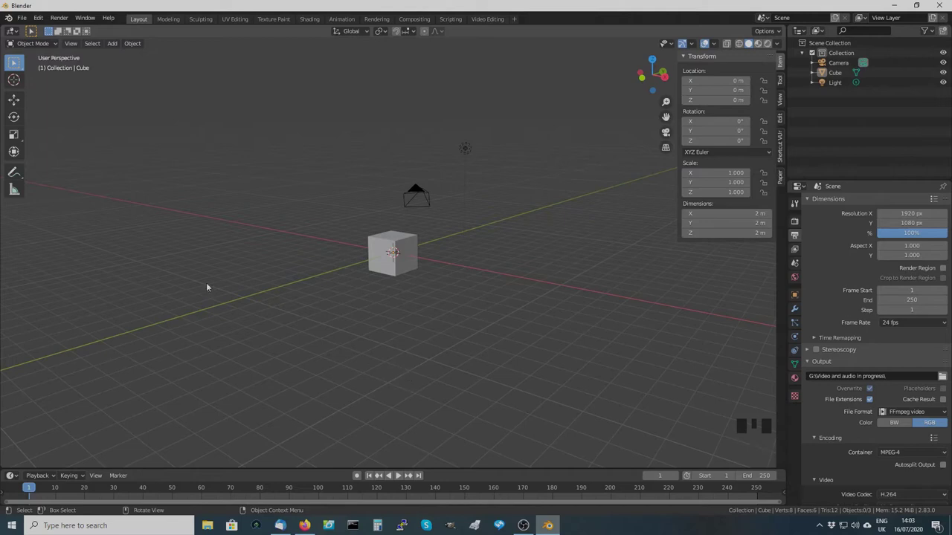
# - Open the Blender preferences, save them, and toggle the Auto-Save Preferences option
pyautogui.click(37, 18)
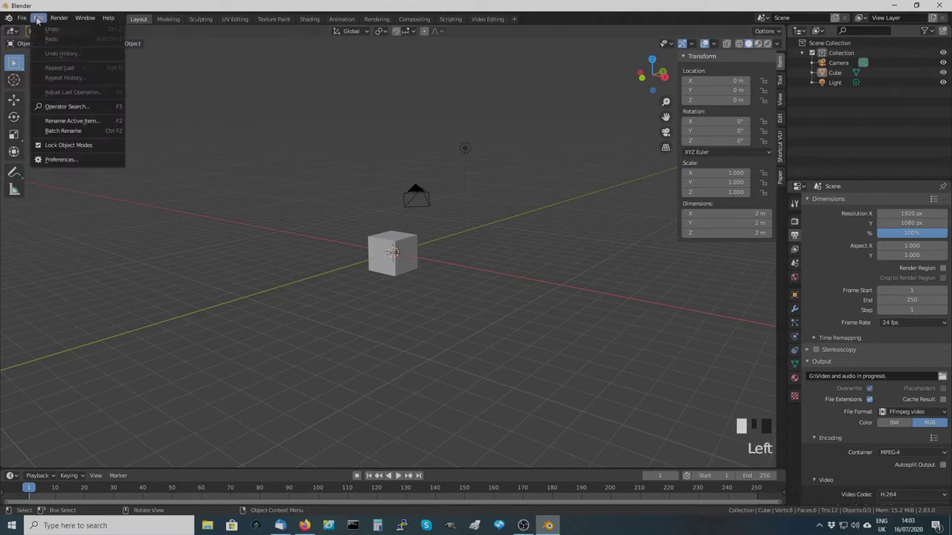
pyautogui.click(52, 161)
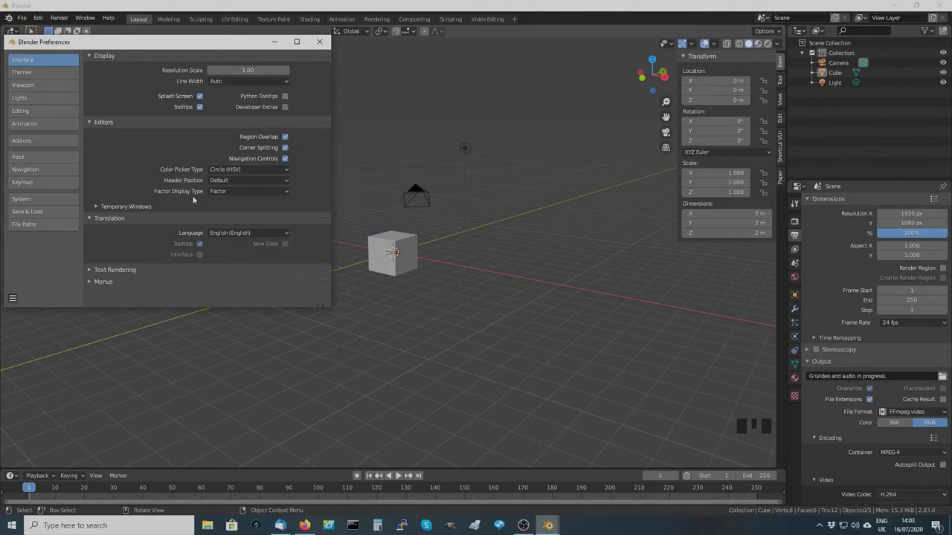
pyautogui.click(13, 299)
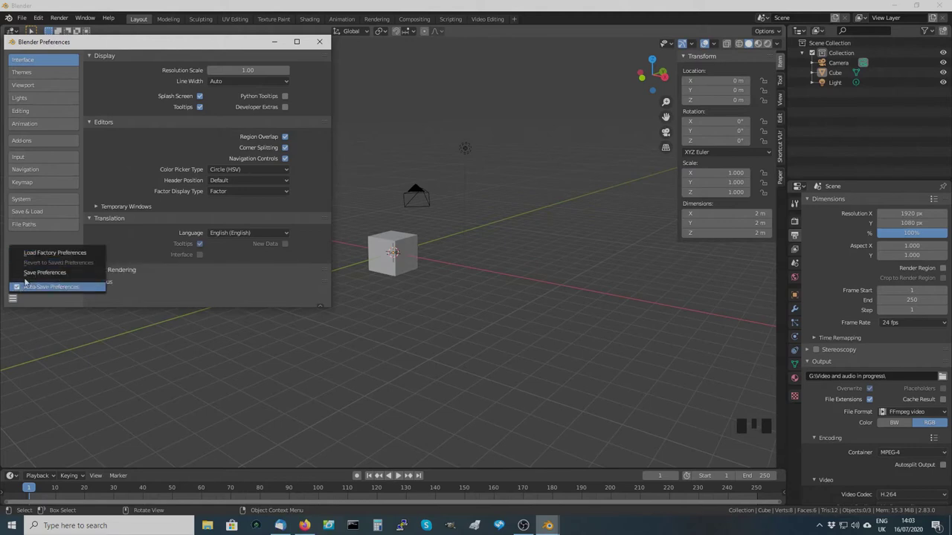
pyautogui.click(28, 274)
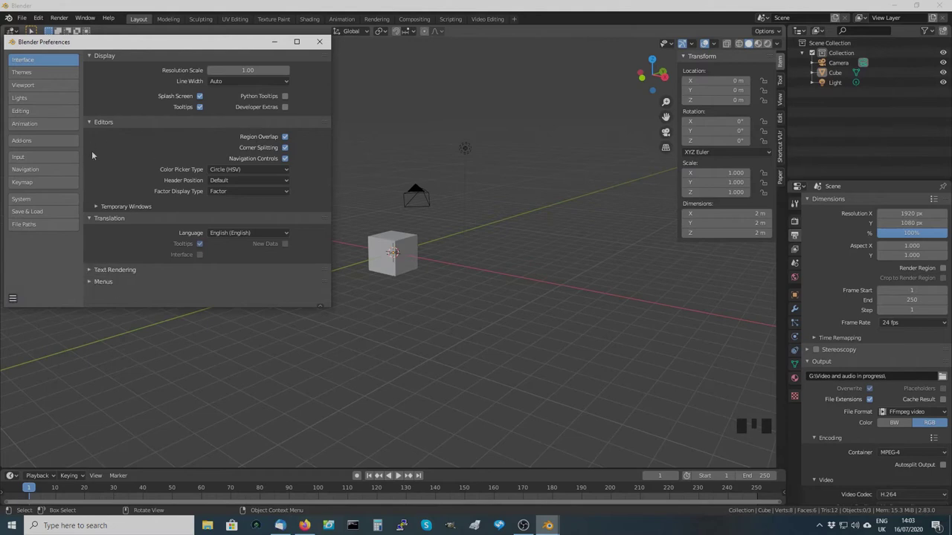
pyautogui.click(12, 298)
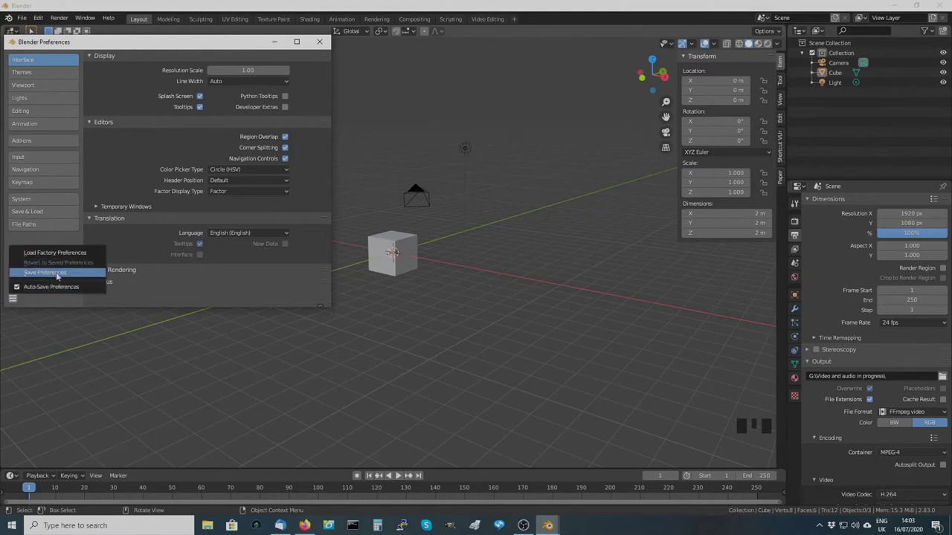
pyautogui.click(15, 289)
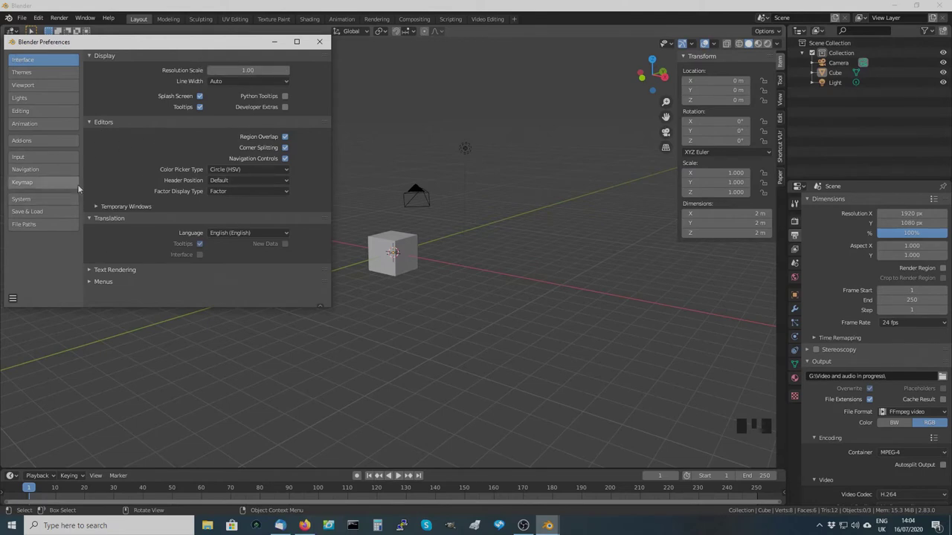
# - Review the Themes, Viewport and Lights sections of the preferences
pyautogui.click(22, 72)
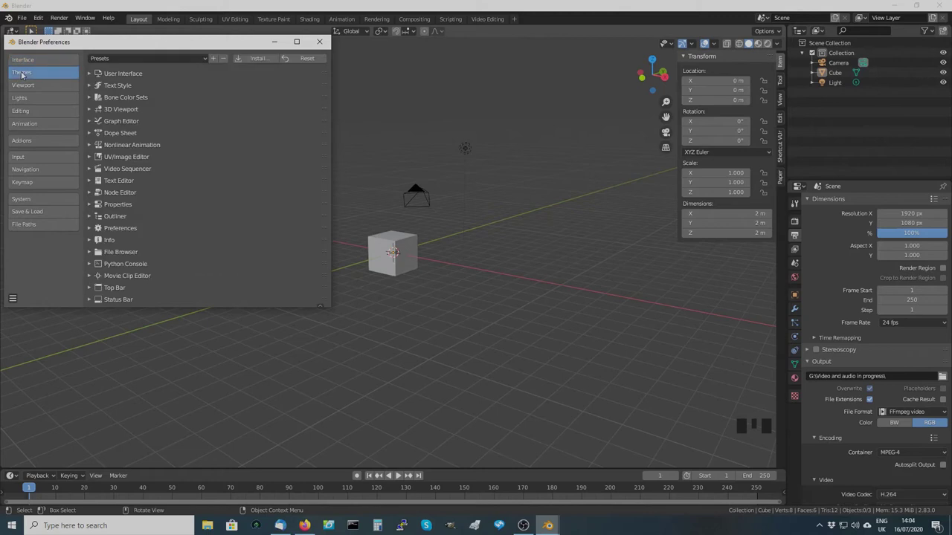
pyautogui.click(26, 85)
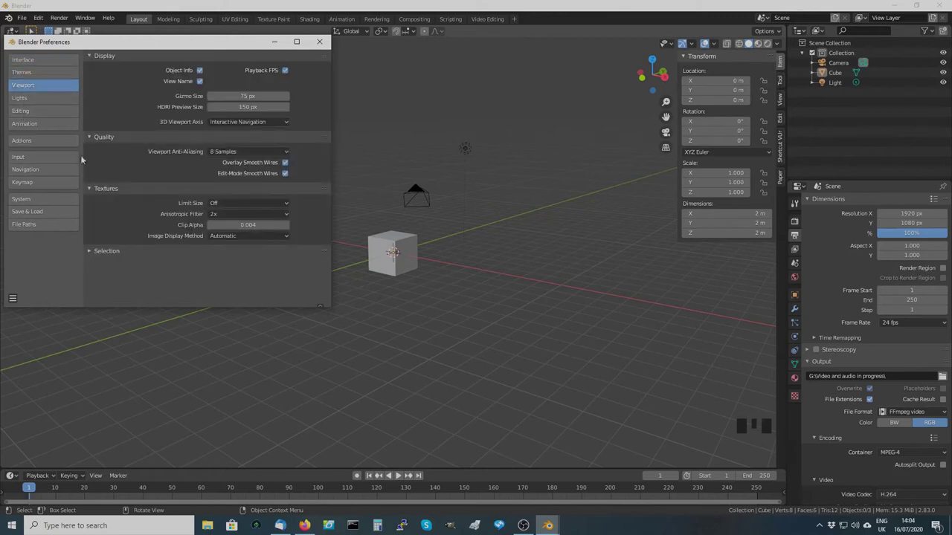
pyautogui.click(26, 98)
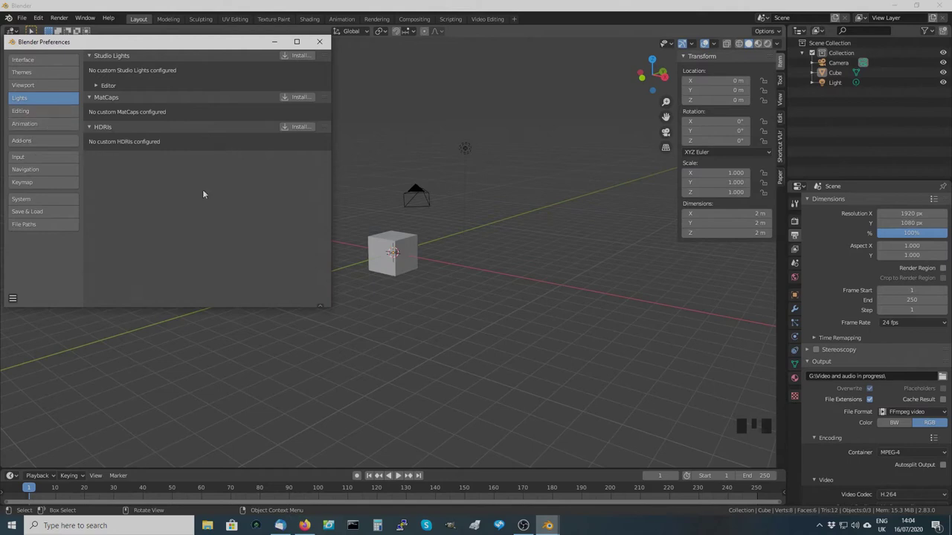
# - List all add-ons instead of only the enabled ones and browse through the full list
pyautogui.click(27, 143)
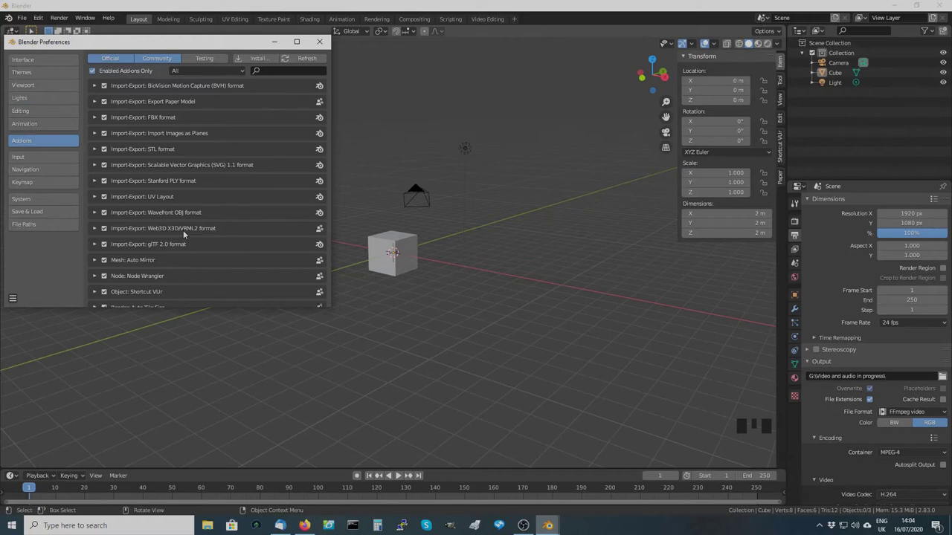
pyautogui.click(93, 73)
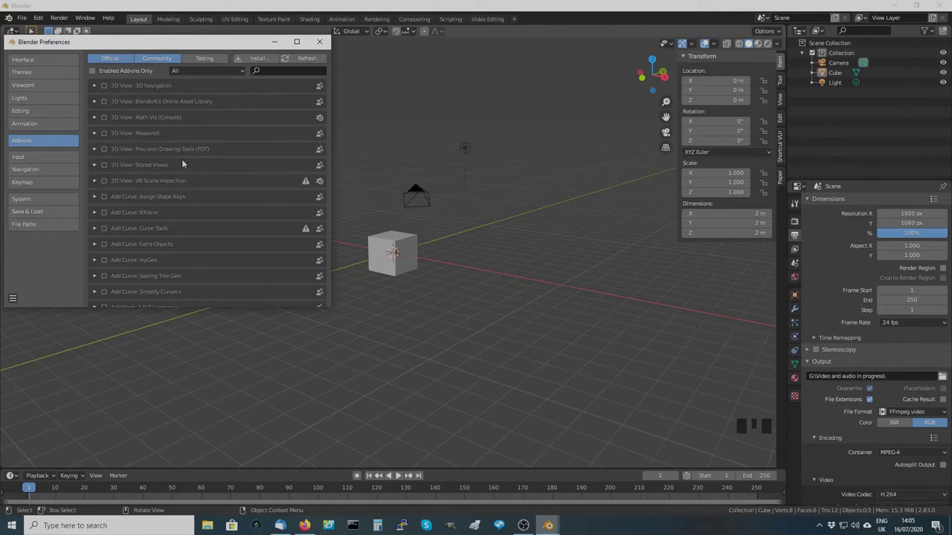
pyautogui.scroll(-10, 182, 164)
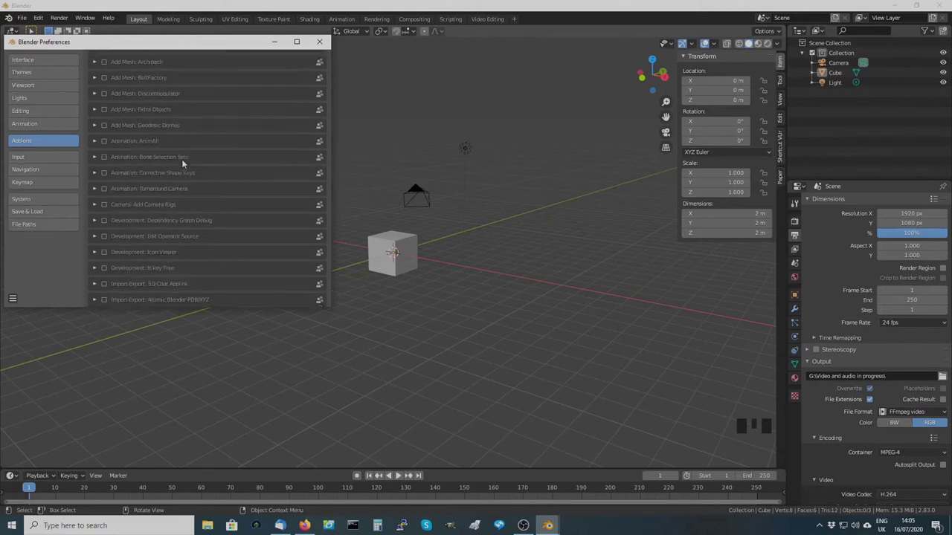
pyautogui.scroll(-5, 181, 159)
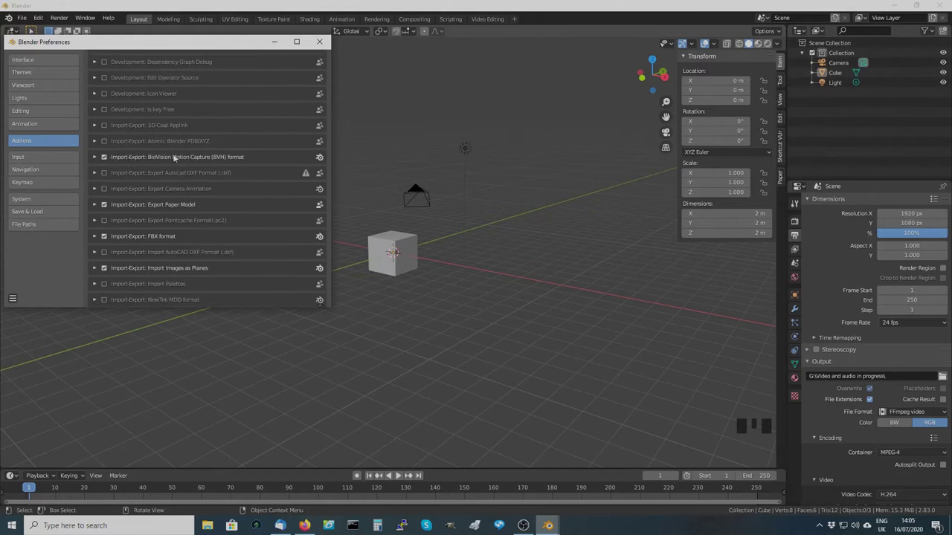
pyautogui.scroll(-5, 162, 154)
pyautogui.scroll(-10, 162, 154)
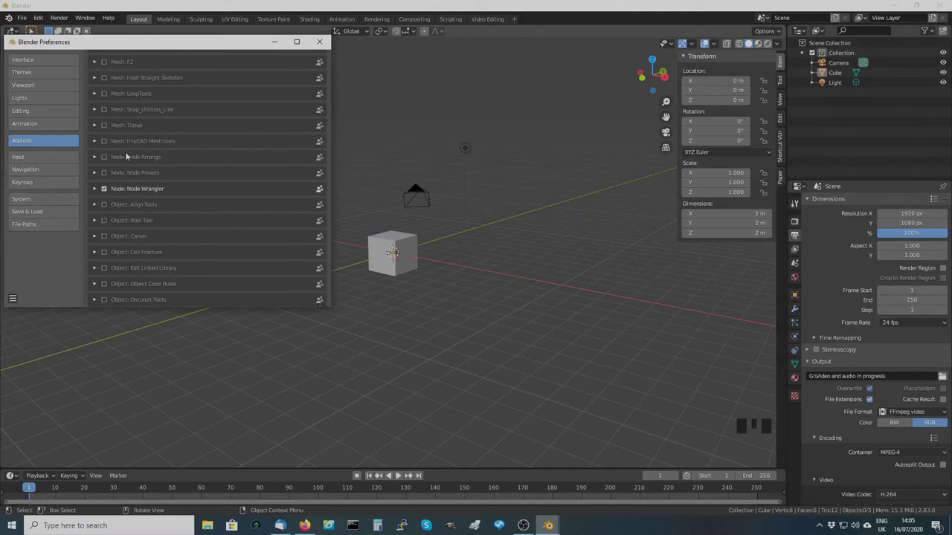
pyautogui.scroll(8, 130, 193)
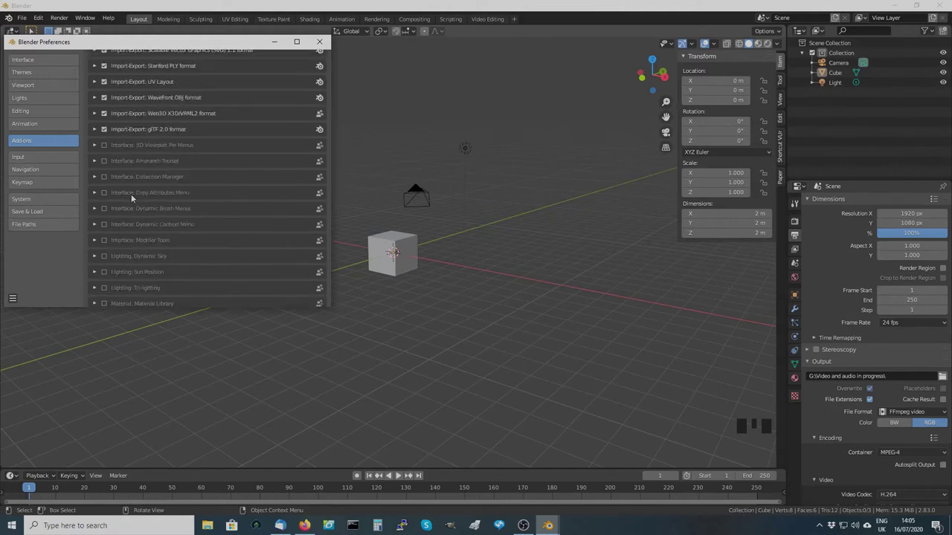
pyautogui.scroll(8, 129, 193)
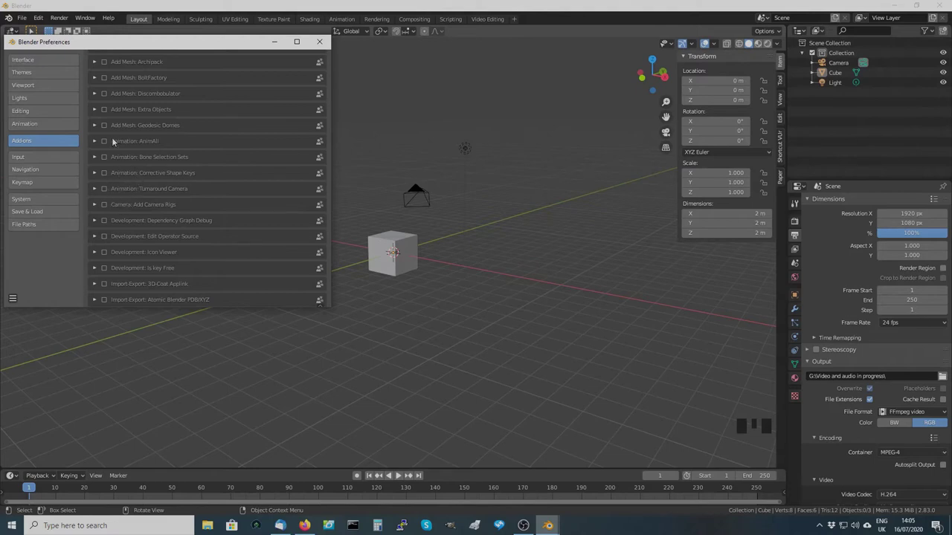
# - Expand the details of the Add Mesh: Extra Objects add-on and enable it
pyautogui.click(96, 112)
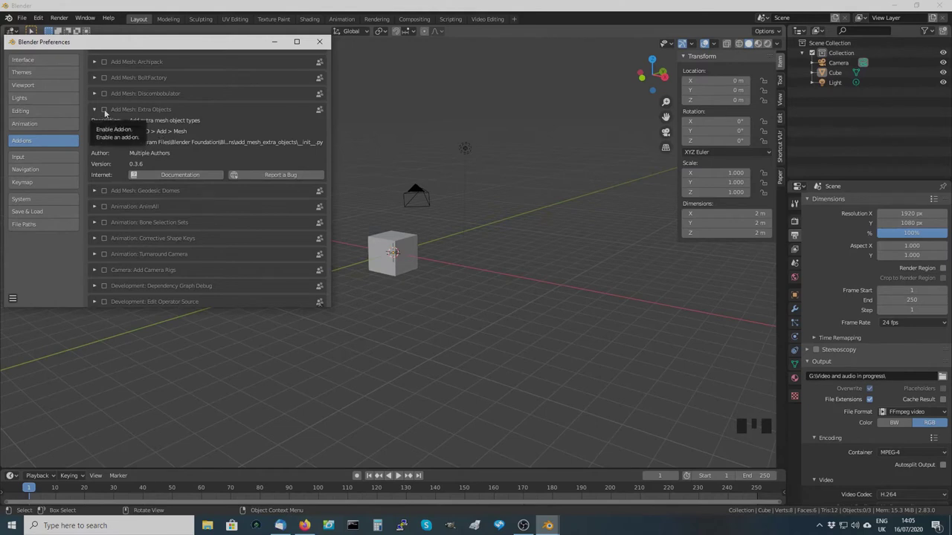
pyautogui.click(105, 111)
pyautogui.scroll(10, 156, 130)
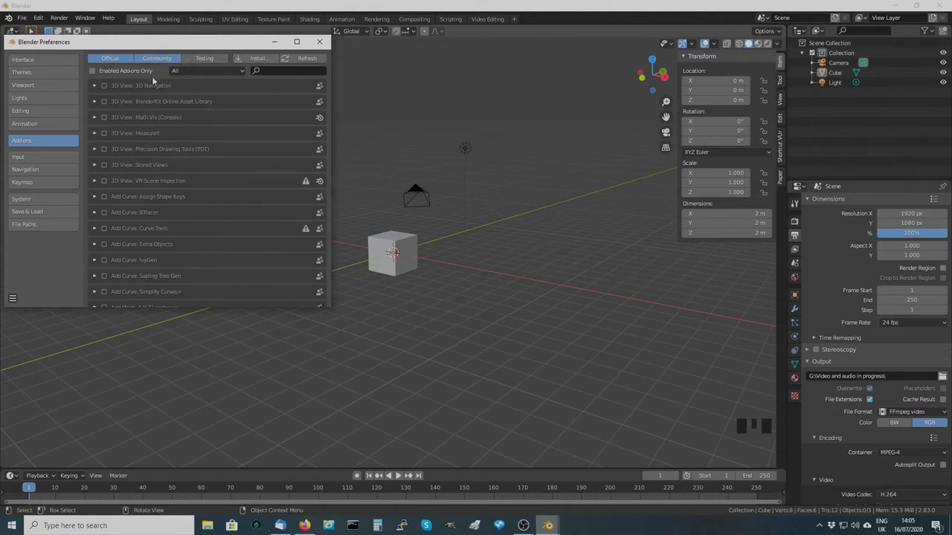
# - Compare the add-on lists by support level: Testing, Community and Official
pyautogui.click(201, 59)
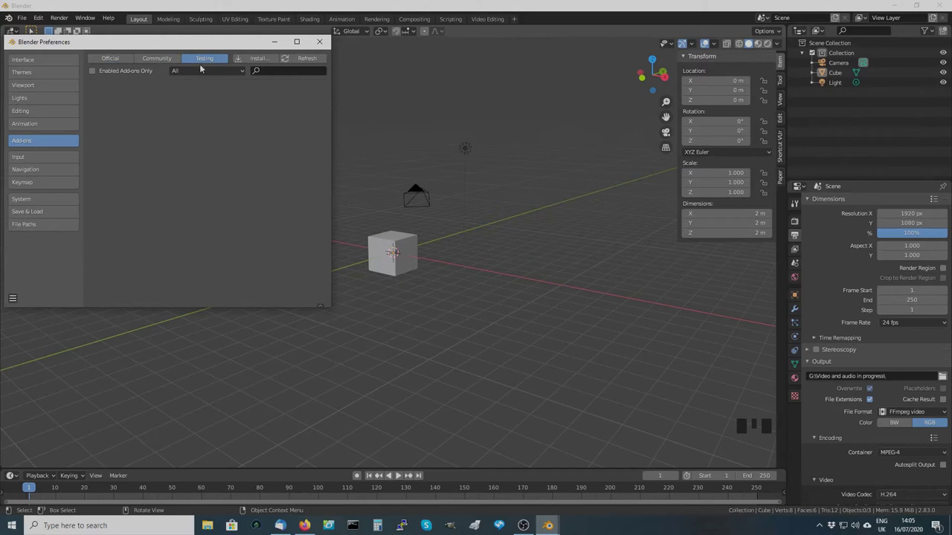
pyautogui.click(154, 59)
pyautogui.click(112, 58)
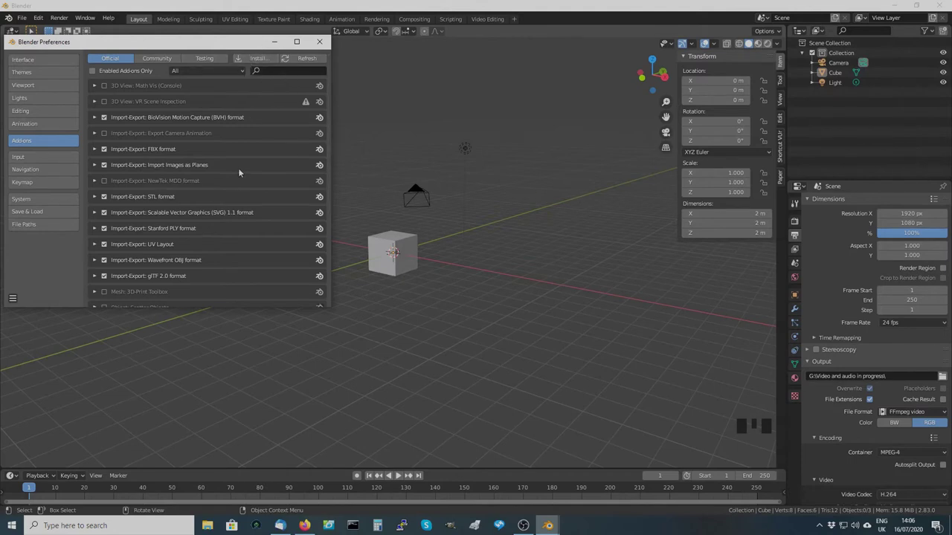
# - Examine the Video Tools add-ons at Official and Community level and the Community Sequencer add-ons, and reset the category filter to All
pyautogui.click(242, 70)
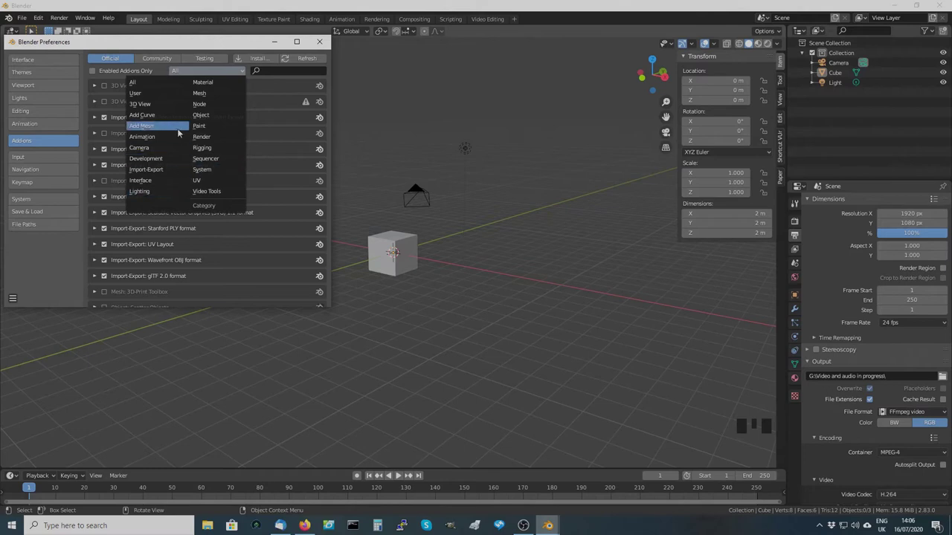
pyautogui.click(206, 192)
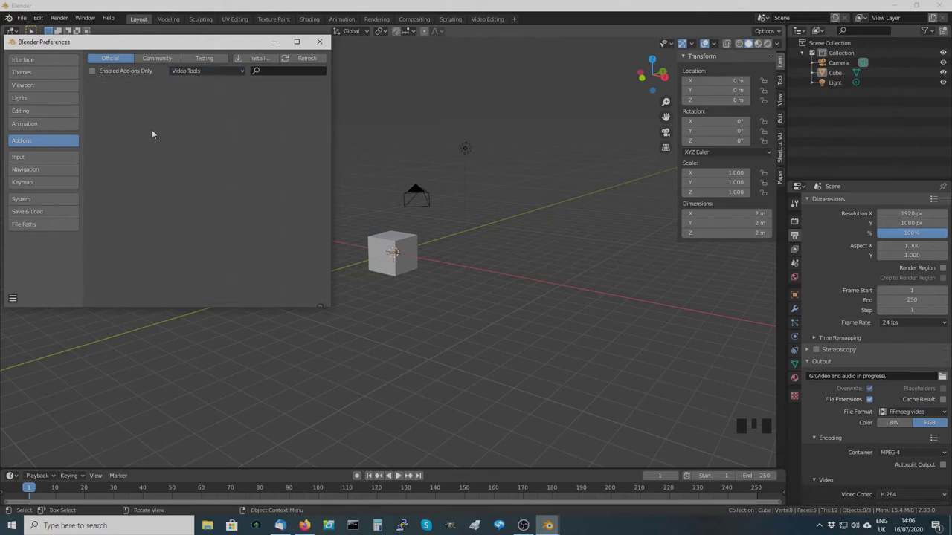
pyautogui.click(157, 58)
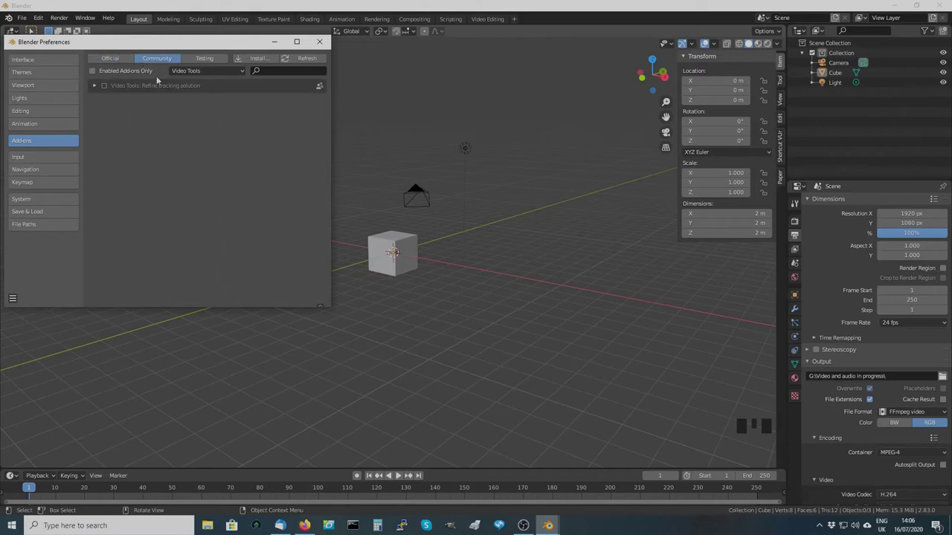
pyautogui.click(231, 71)
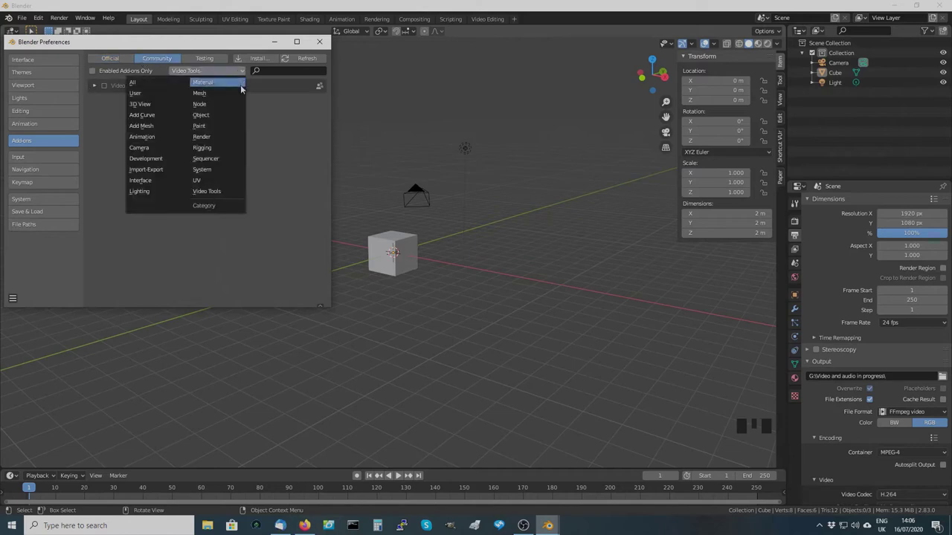
pyautogui.click(207, 159)
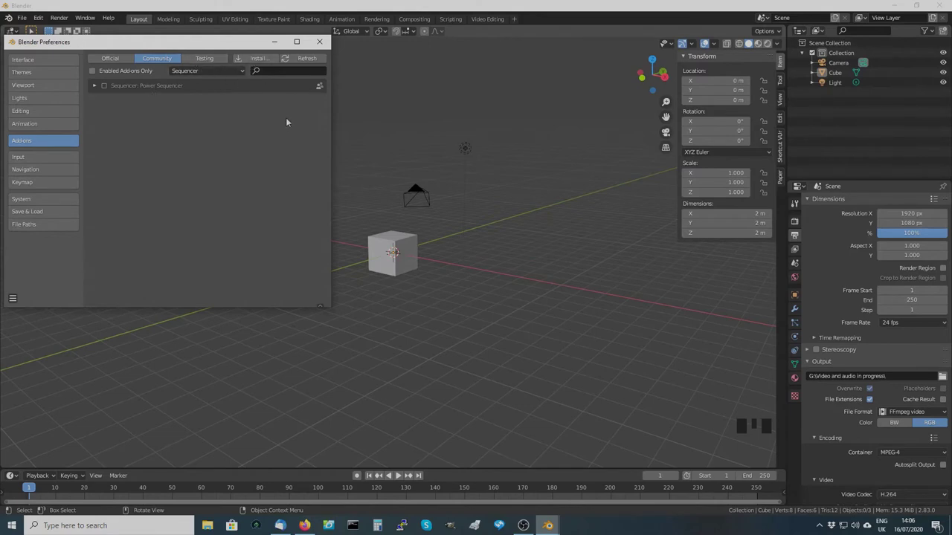
pyautogui.click(207, 72)
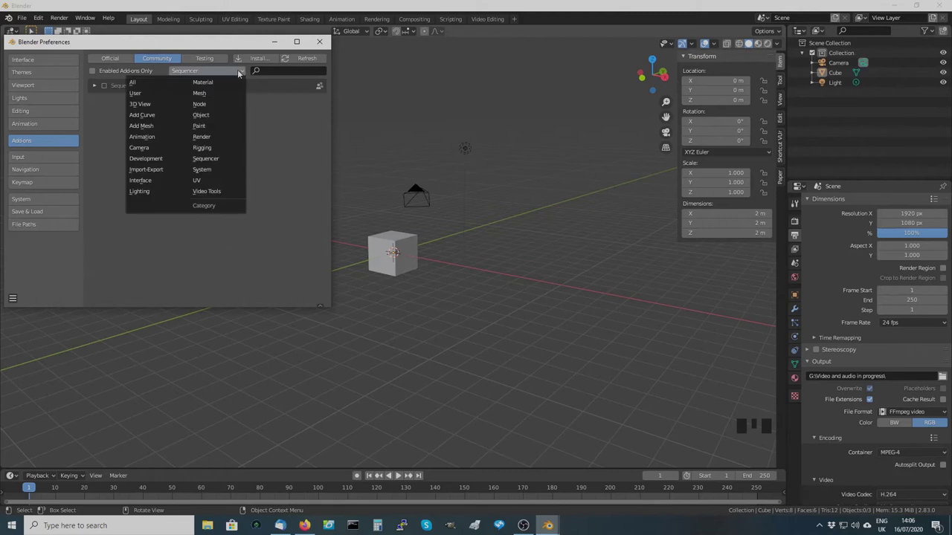
pyautogui.click(168, 82)
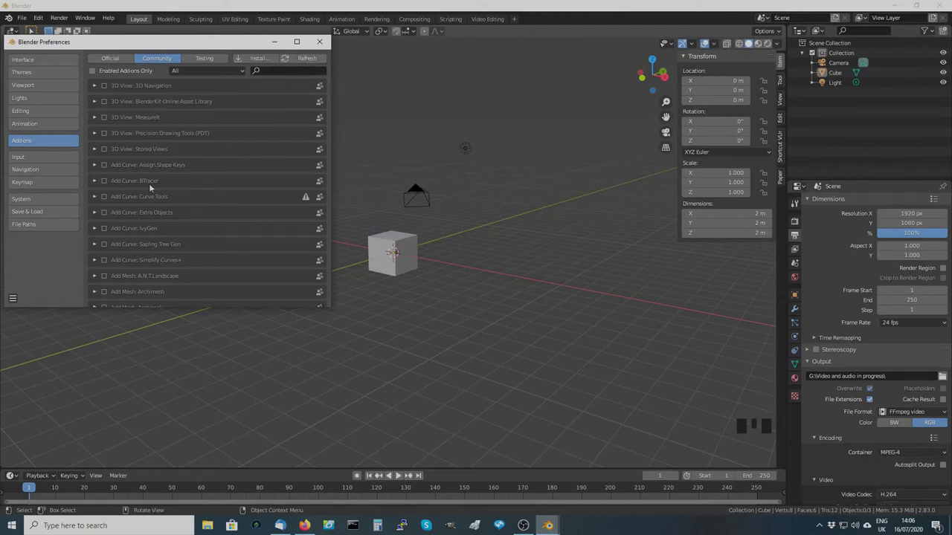
# - Look through the Keymap preferences, including the mouse selection, spacebar and 3D View options
pyautogui.click(30, 185)
pyautogui.scroll(-3, 116, 195)
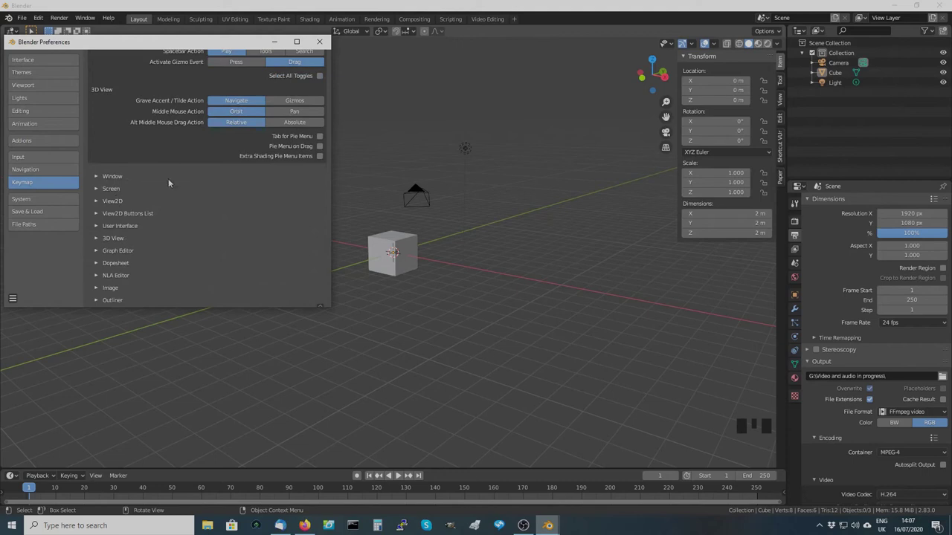
pyautogui.scroll(3, 158, 211)
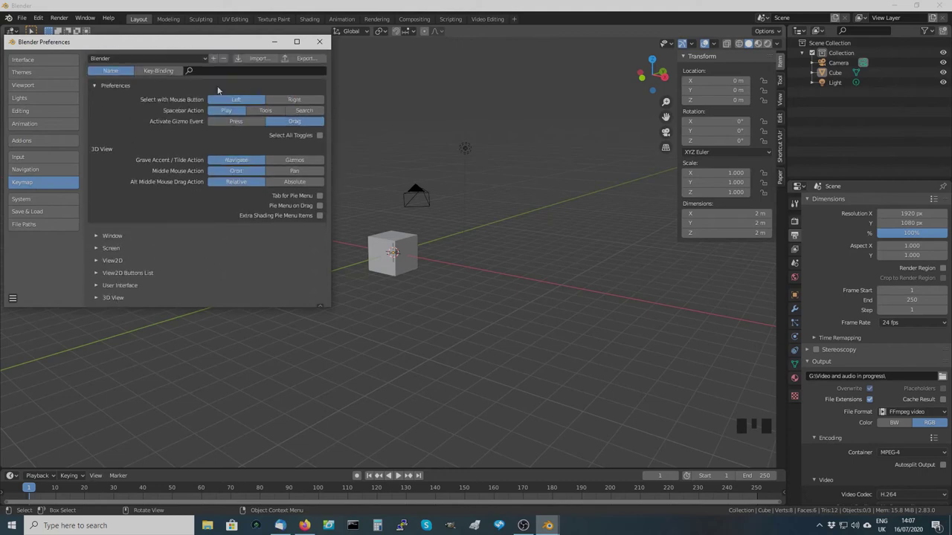
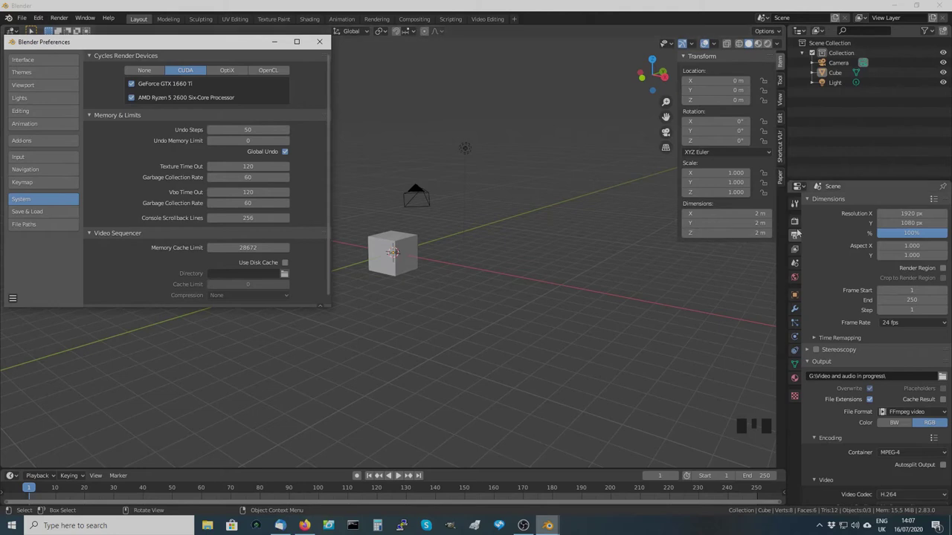
# - Set the scene's render engine to Cycles and check which render devices it offers
pyautogui.click(794, 220)
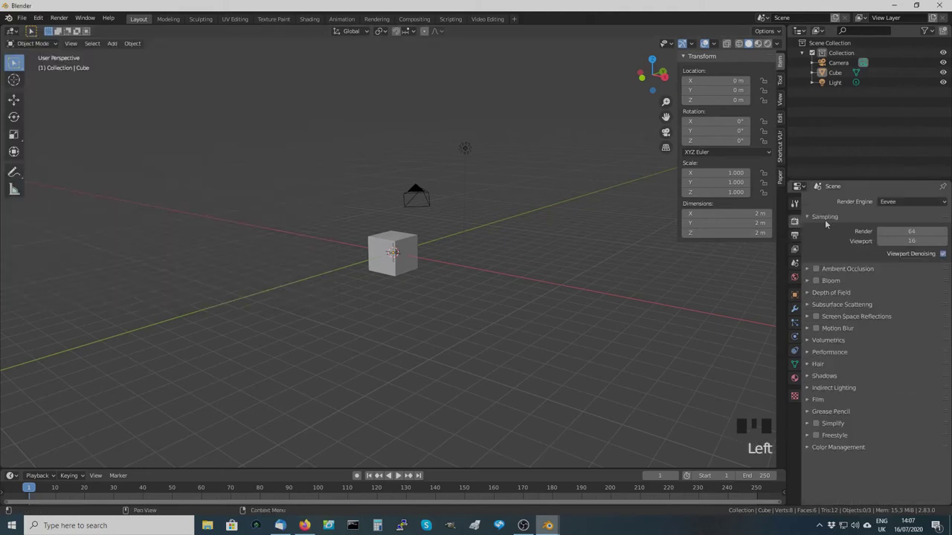
pyautogui.click(942, 202)
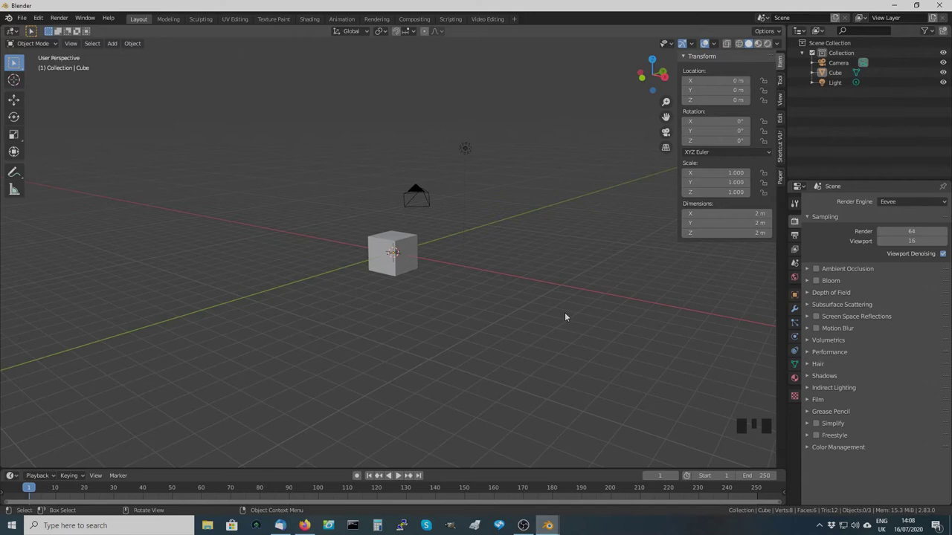
pyautogui.click(900, 201)
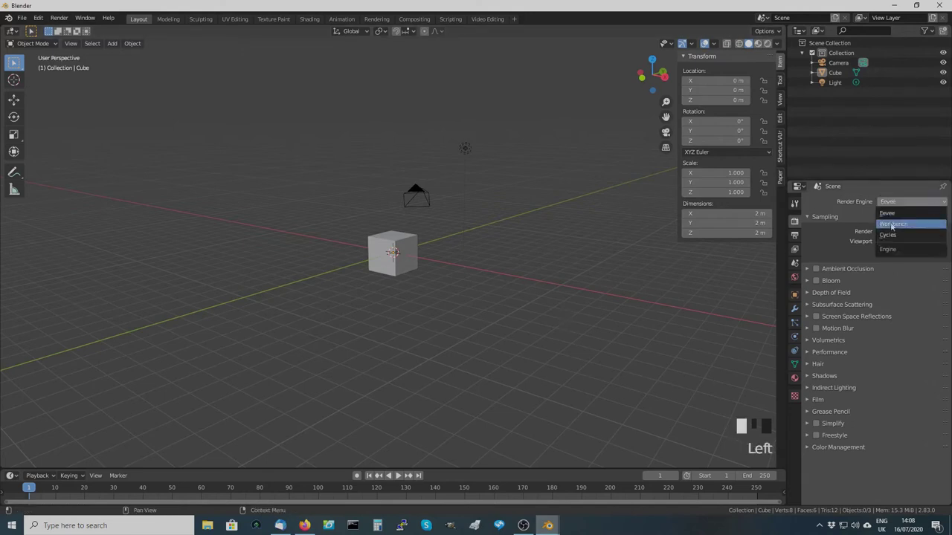
pyautogui.click(889, 235)
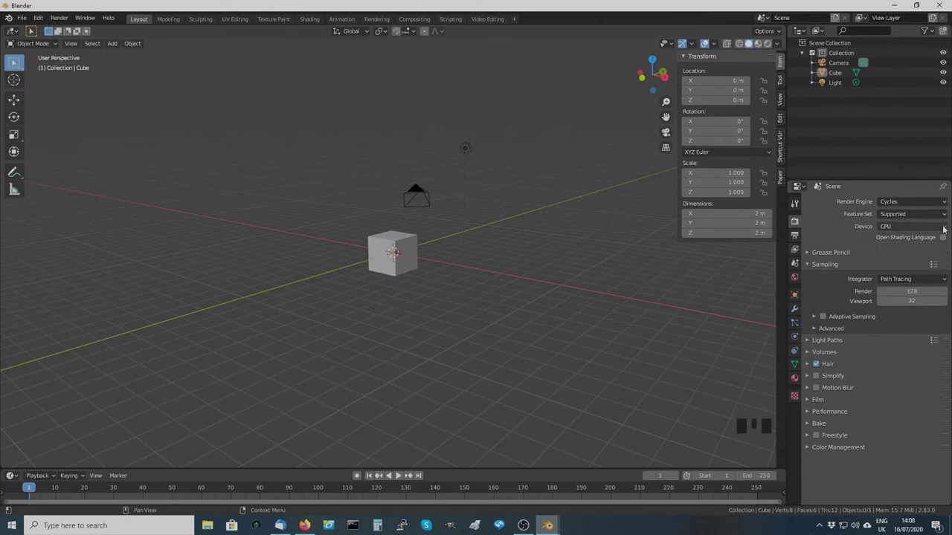
pyautogui.click(900, 227)
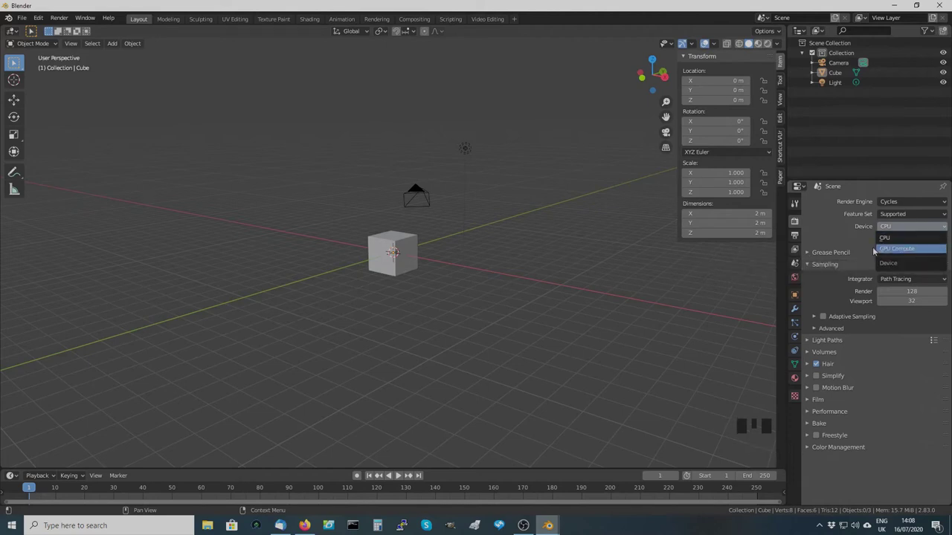
pyautogui.click(943, 233)
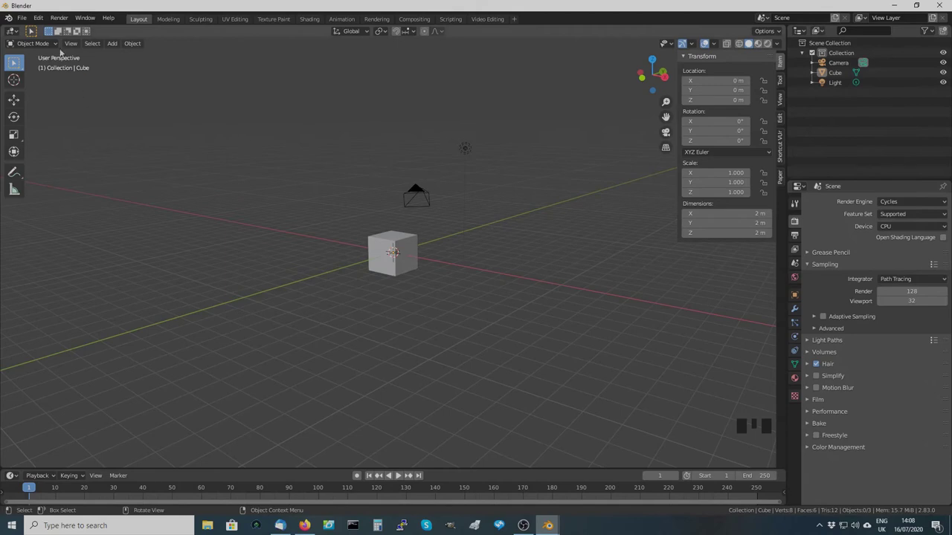
# - Compare the Cycles render device options None, CUDA, OptiX and OpenCL in the System preferences, and return to CUDA
pyautogui.click(38, 18)
pyautogui.click(52, 159)
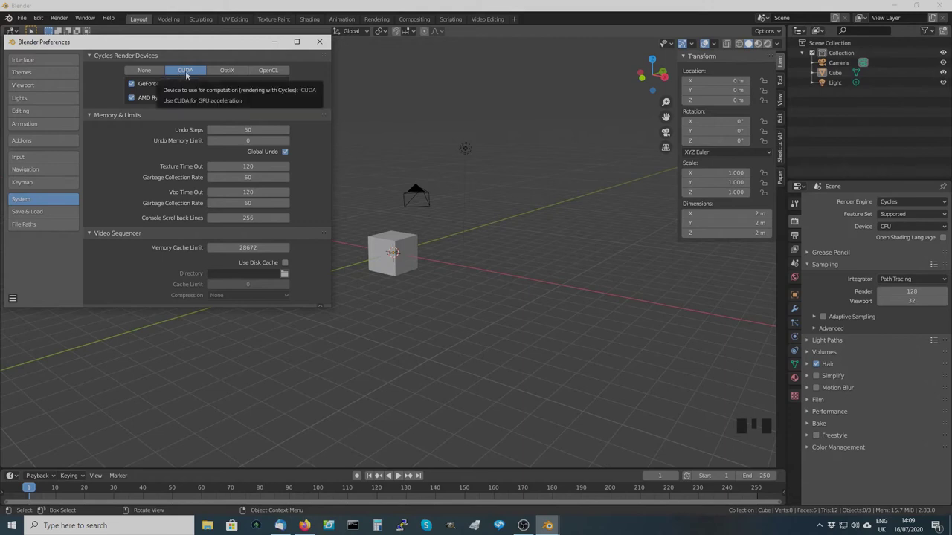
pyautogui.click(136, 72)
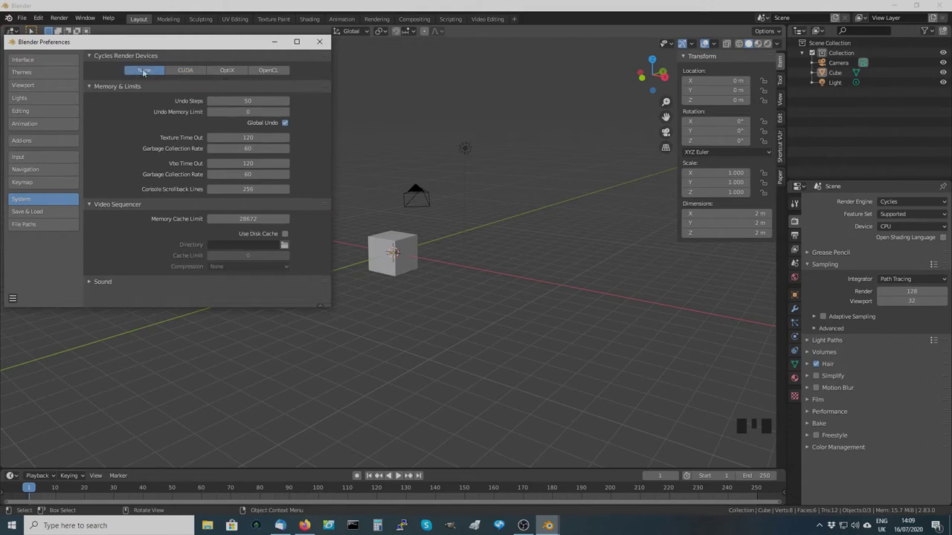
pyautogui.click(184, 70)
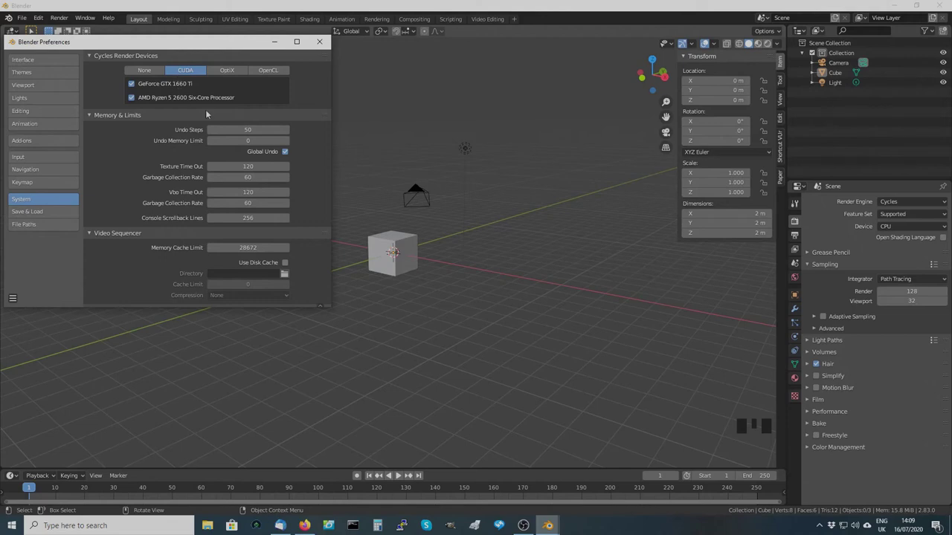
pyautogui.click(225, 70)
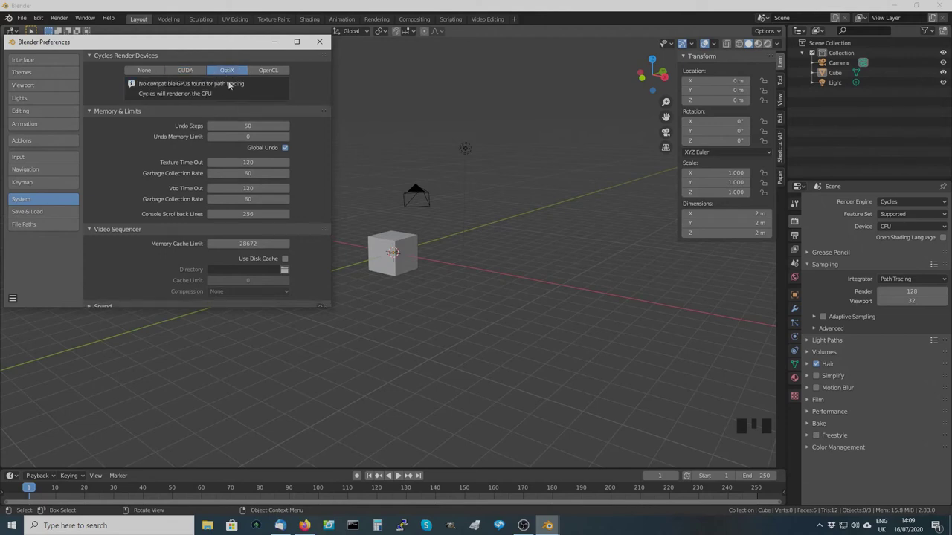
pyautogui.click(269, 70)
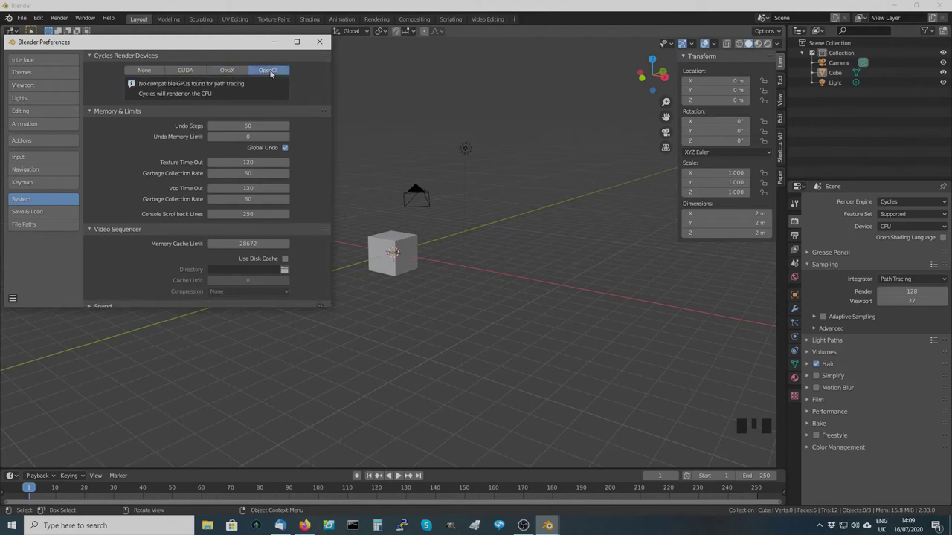
pyautogui.click(190, 73)
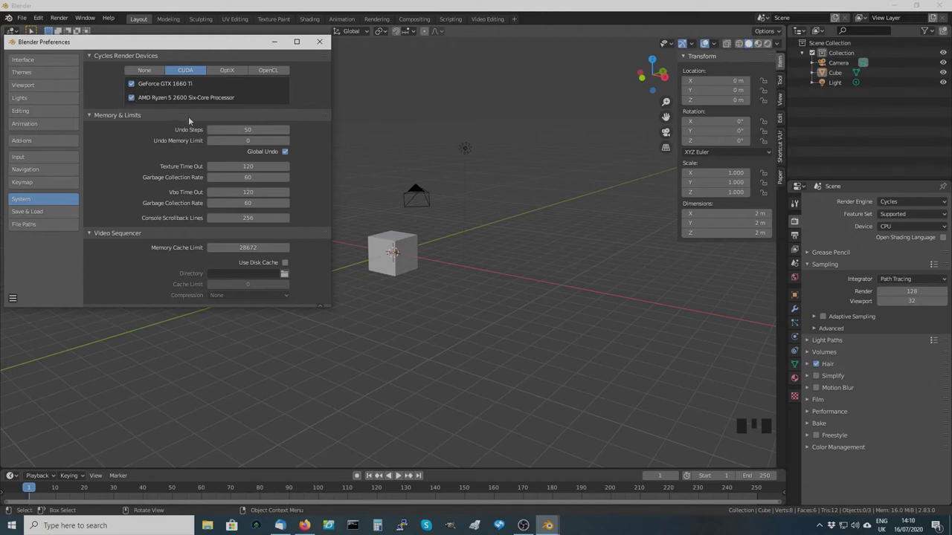
# - Look through the remaining System options and the Save & Load and File Paths preferences, and close the preferences
pyautogui.scroll(-1, 252, 116)
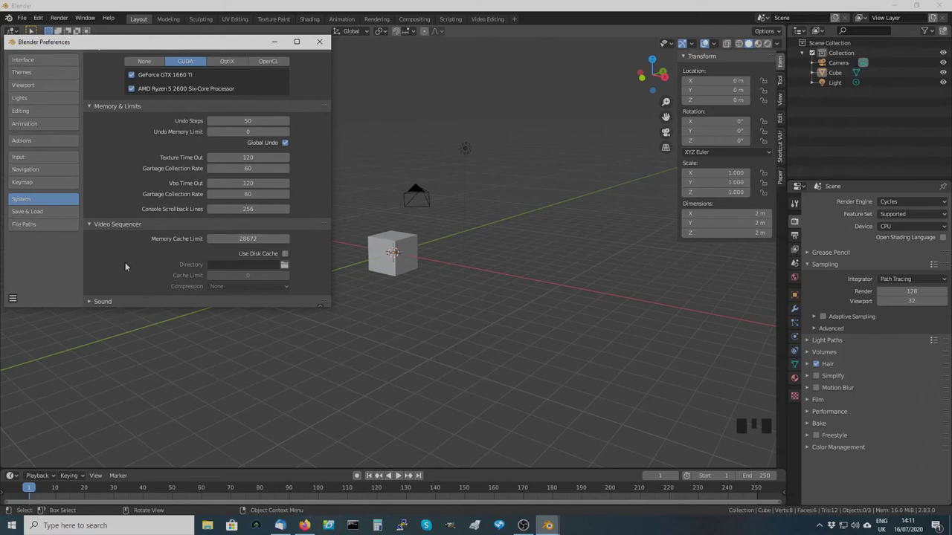
pyautogui.click(43, 212)
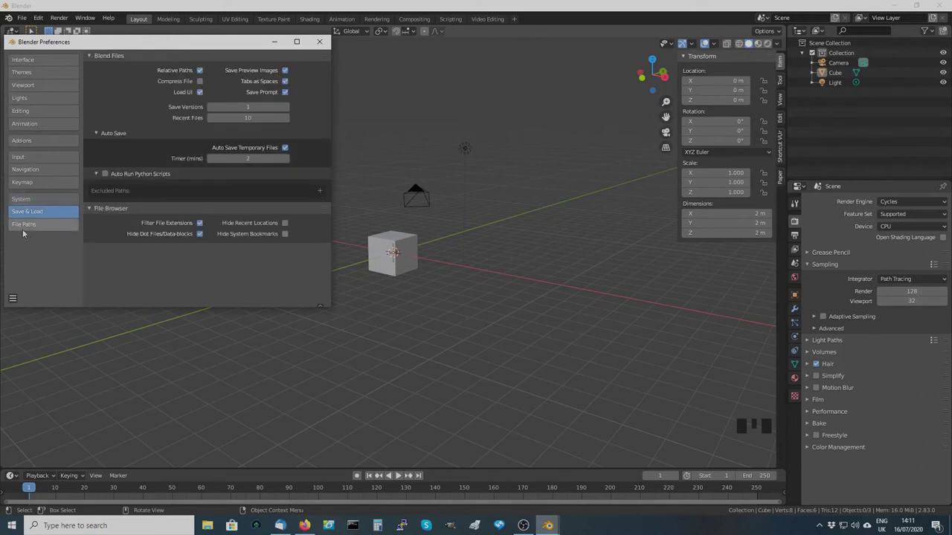
pyautogui.click(22, 227)
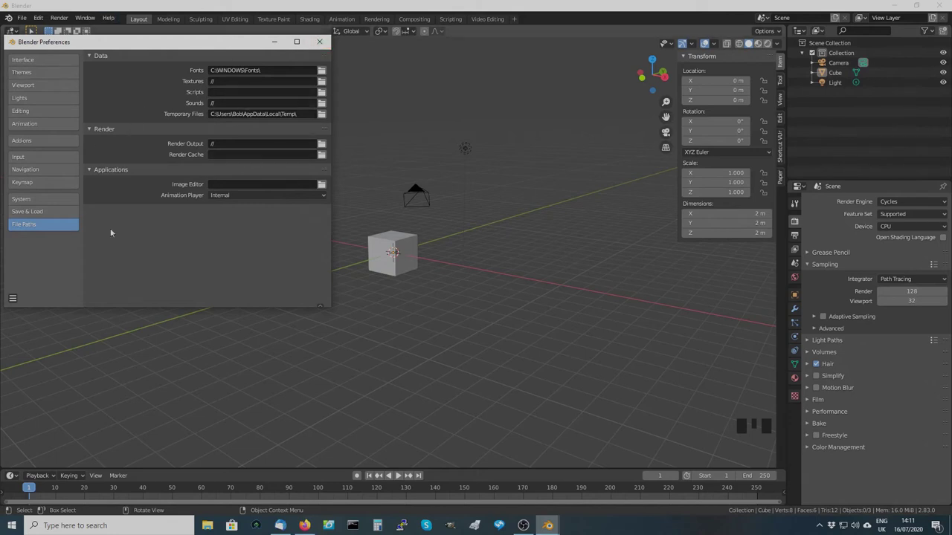
pyautogui.click(12, 298)
pyautogui.click(319, 42)
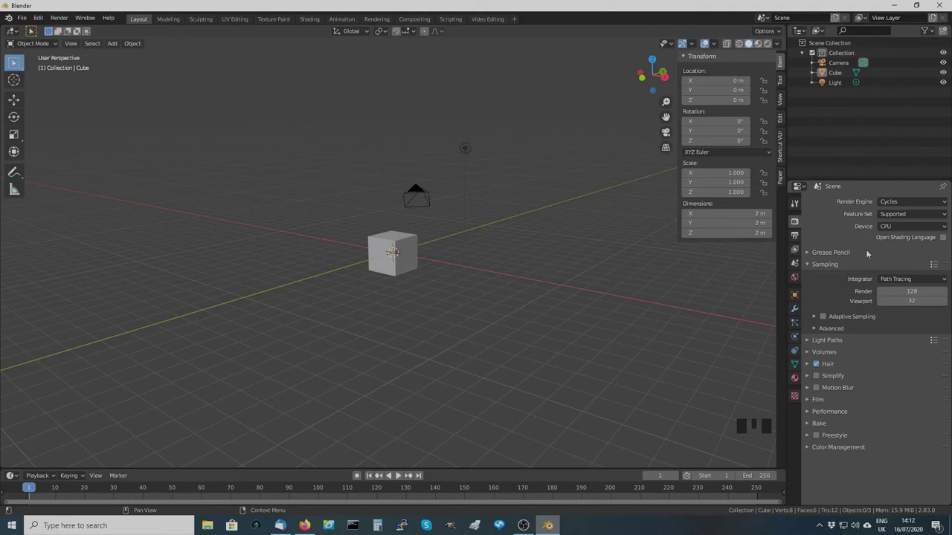
# - Switch the render engine to Eevee and back to Cycles
pyautogui.click(942, 203)
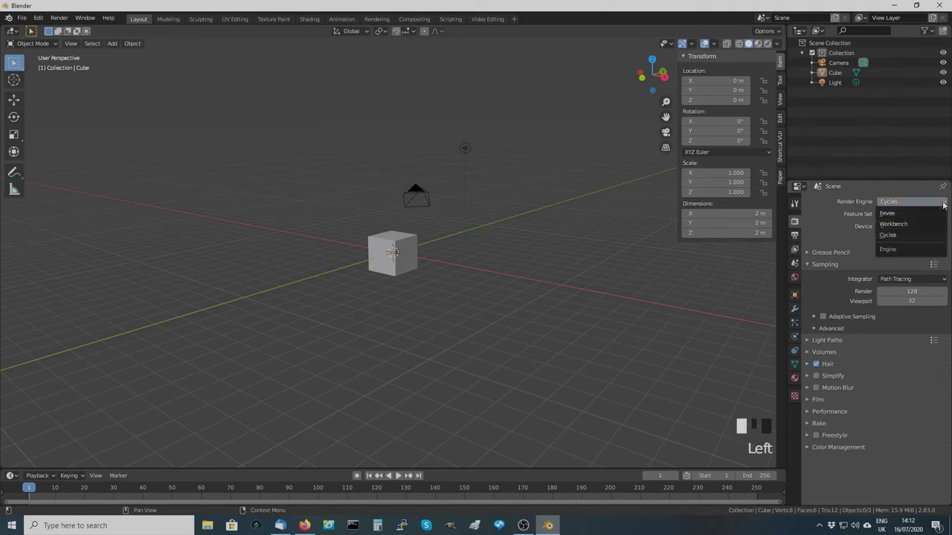
pyautogui.click(888, 214)
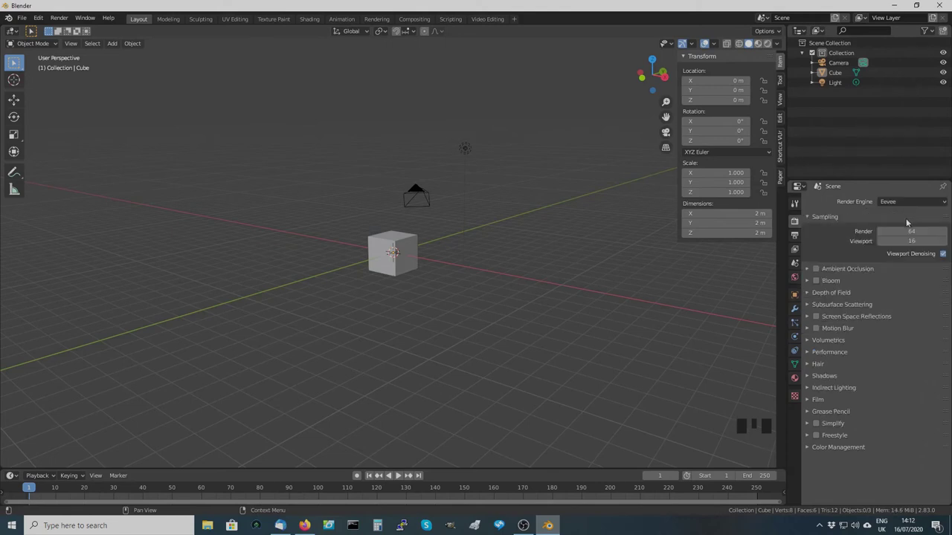
pyautogui.click(942, 202)
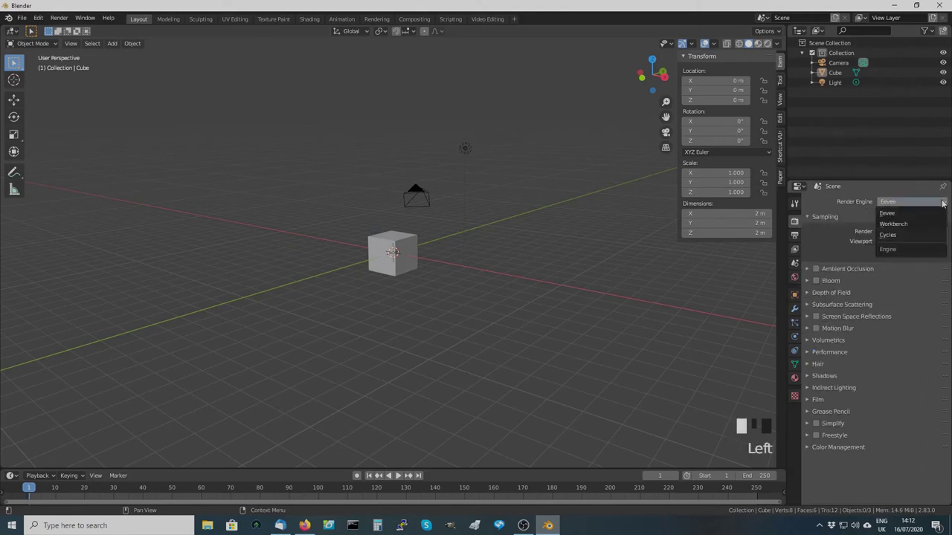
pyautogui.click(887, 235)
# - Switch the Cycles render device to GPU Compute and back to CPU
pyautogui.click(896, 226)
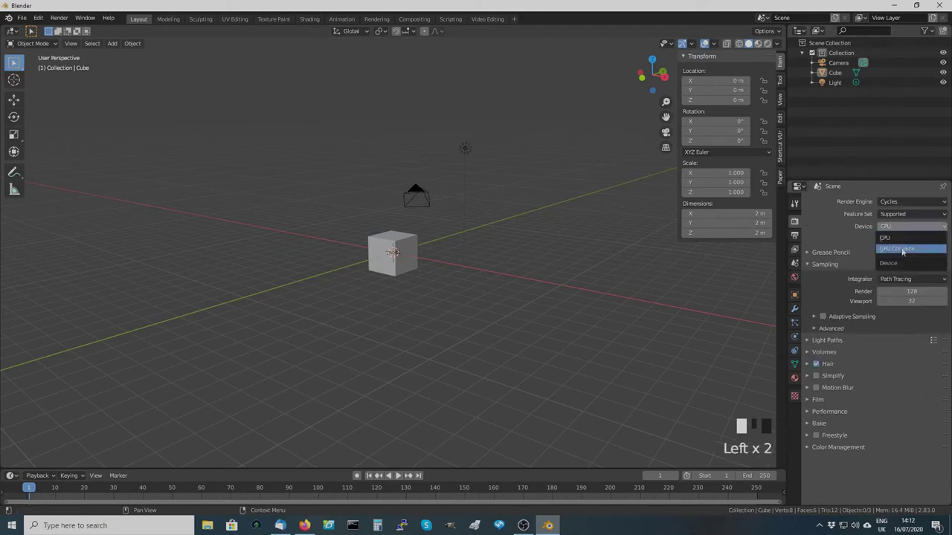
pyautogui.click(892, 248)
pyautogui.click(910, 226)
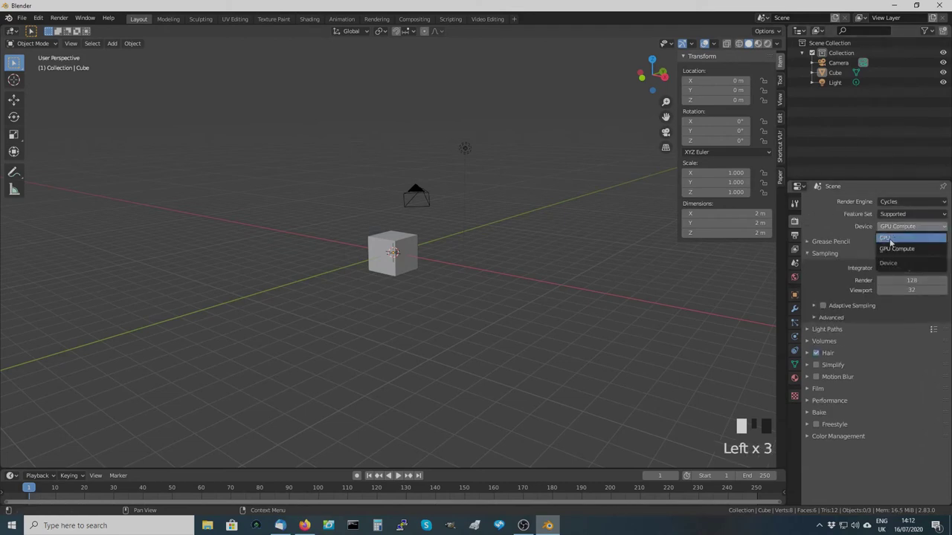
pyautogui.click(888, 242)
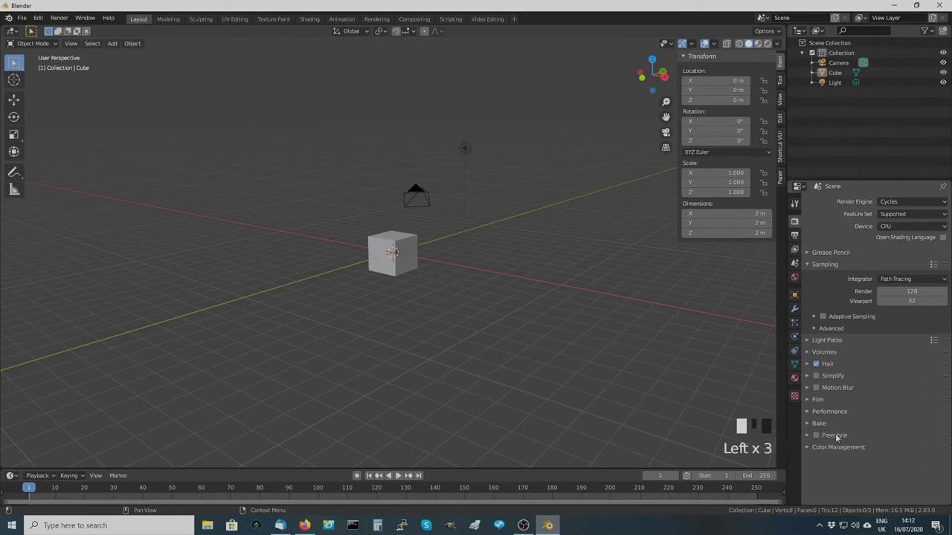
# - Examine the scene's output dimensions, including the resolution, frame range and frame rate
pyautogui.click(794, 235)
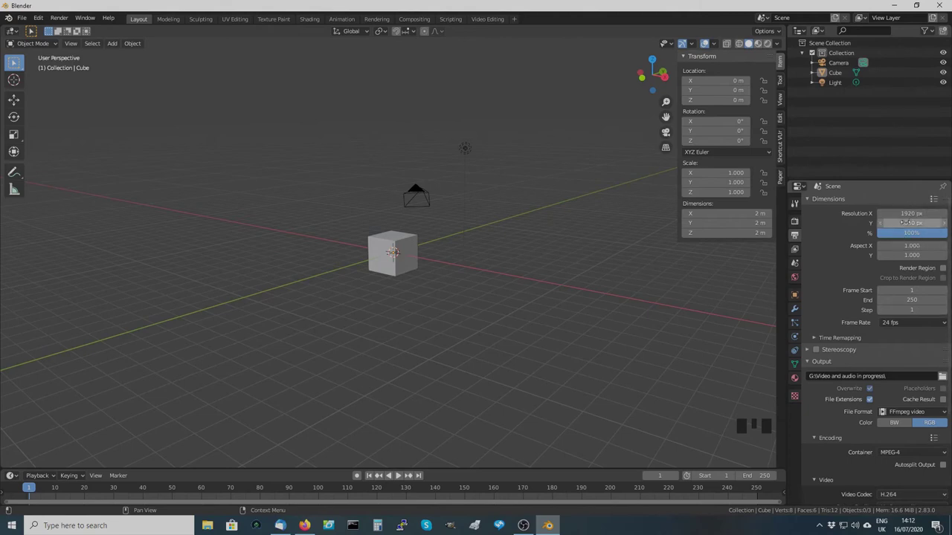
pyautogui.click(934, 201)
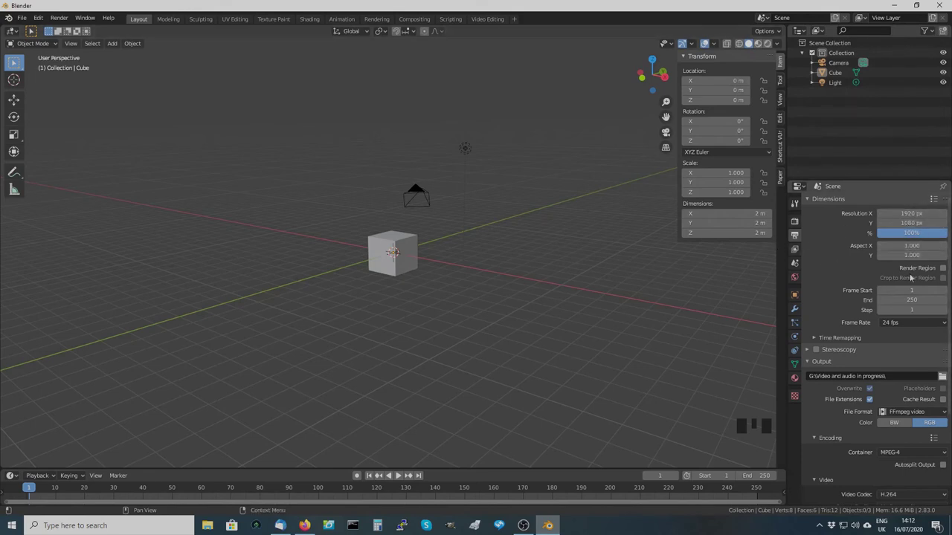
pyautogui.scroll(-1, 903, 259)
pyautogui.scroll(-2, 902, 259)
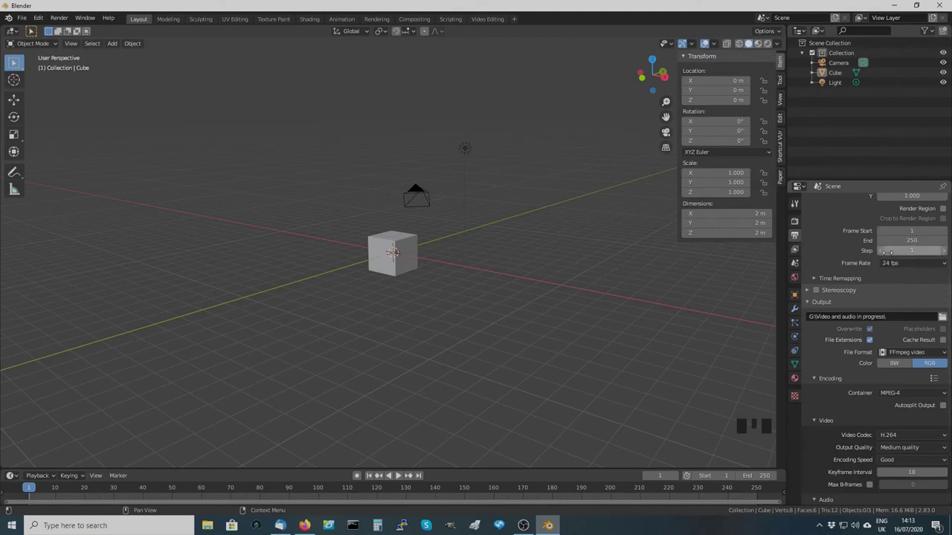
pyautogui.click(940, 265)
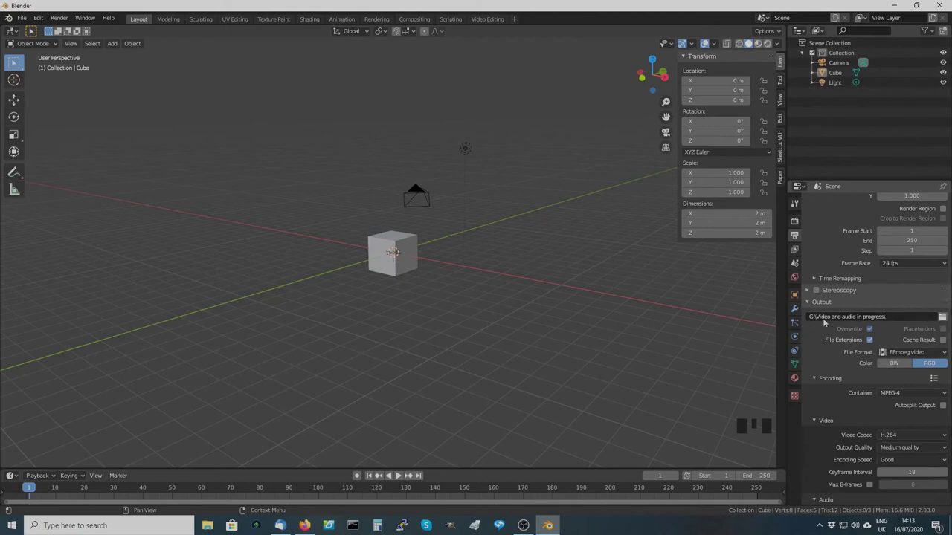
# - Choose FFmpeg video as the output file format and look through its container, video and audio encoding settings
pyautogui.click(943, 352)
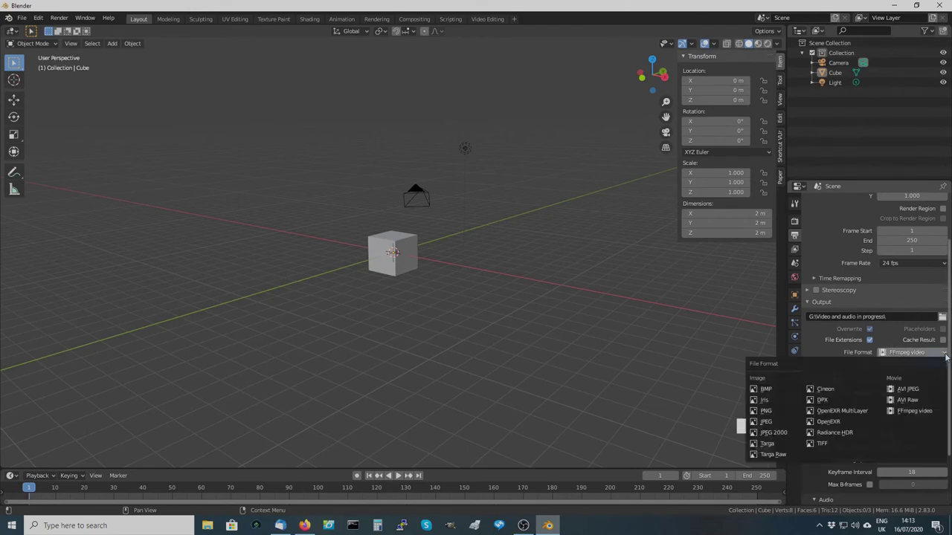
pyautogui.click(903, 412)
pyautogui.scroll(-2, 902, 420)
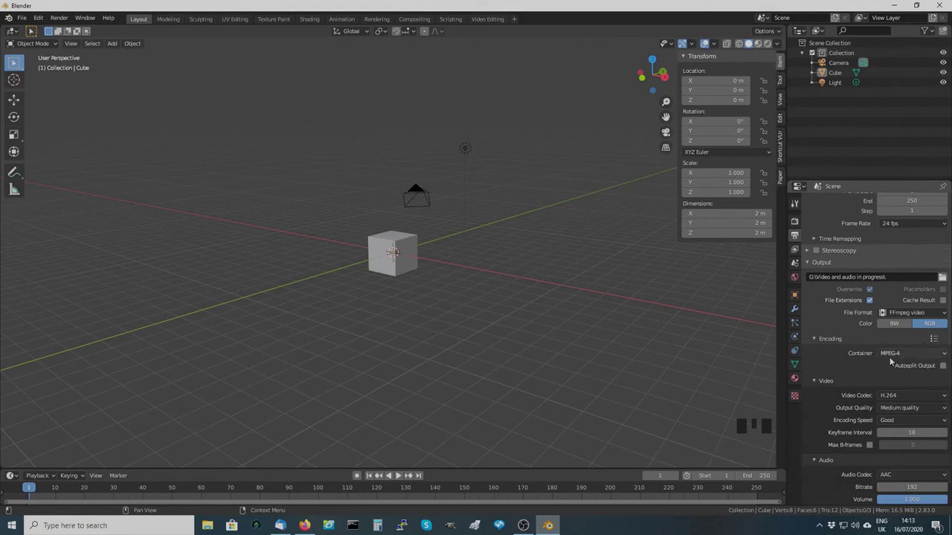
pyautogui.scroll(-3, 889, 359)
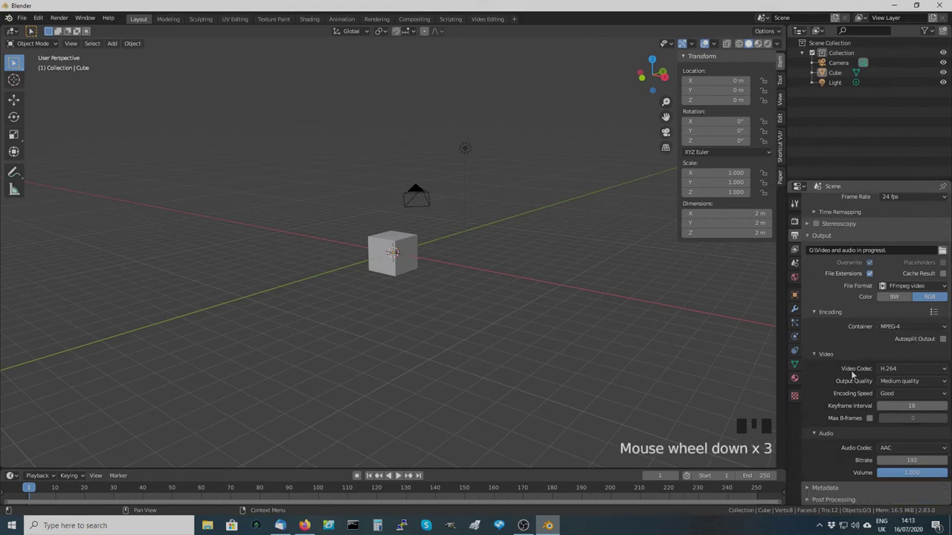
pyautogui.scroll(-2, 885, 449)
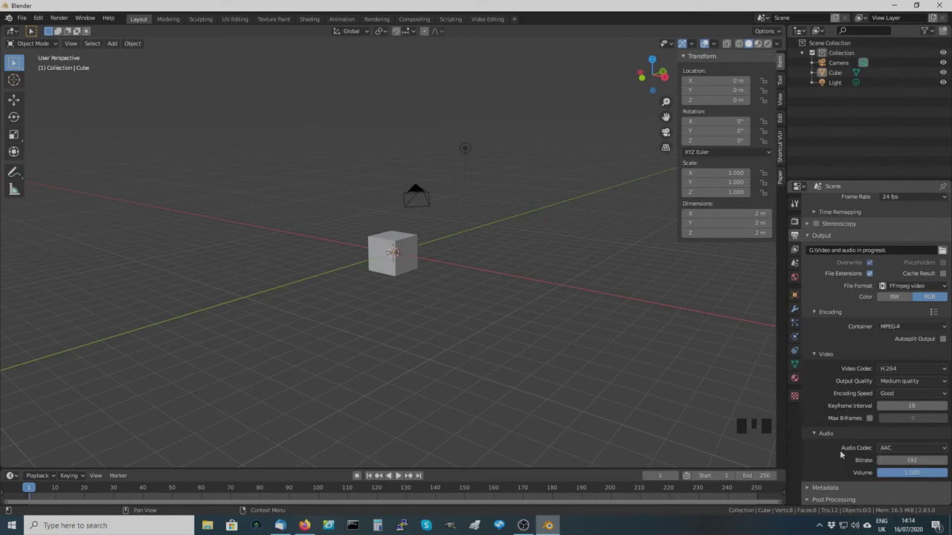
# - Examine the output's Metadata and Post Processing options, collapsing each section again
pyautogui.click(807, 490)
pyautogui.scroll(-7, 809, 490)
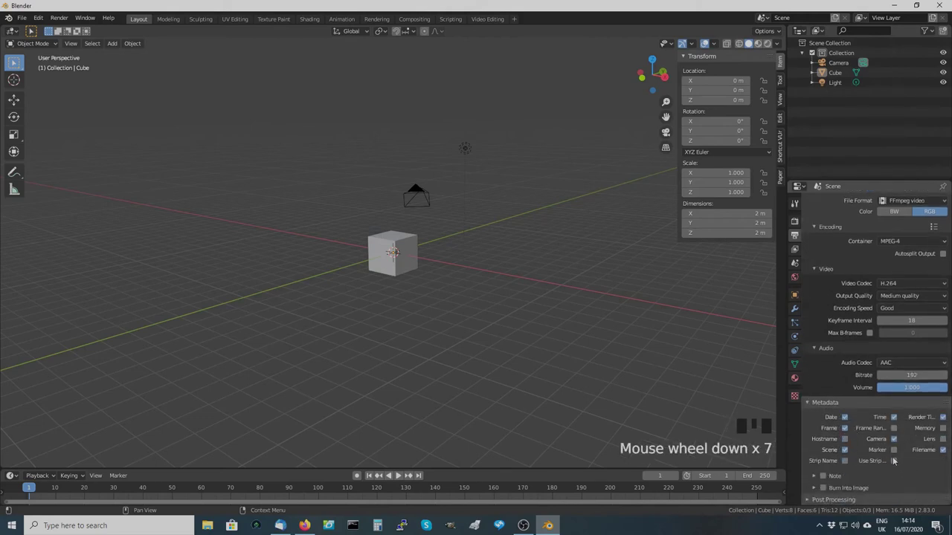
pyautogui.click(809, 404)
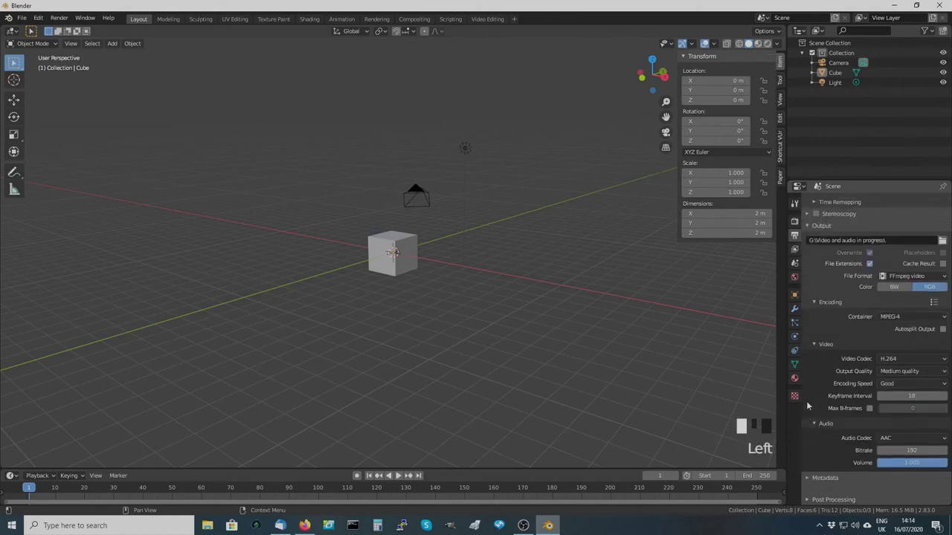
pyautogui.click(811, 500)
pyautogui.scroll(-3, 819, 496)
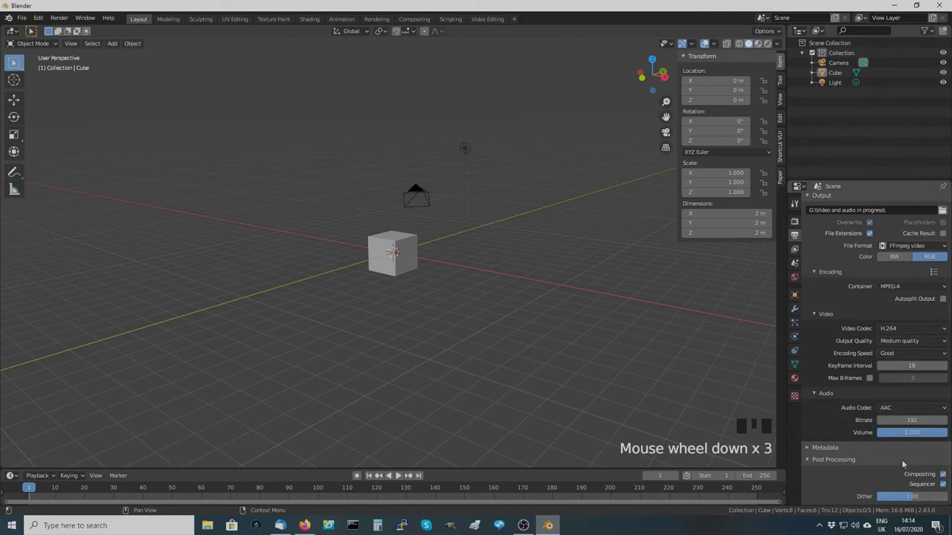
pyautogui.click(806, 462)
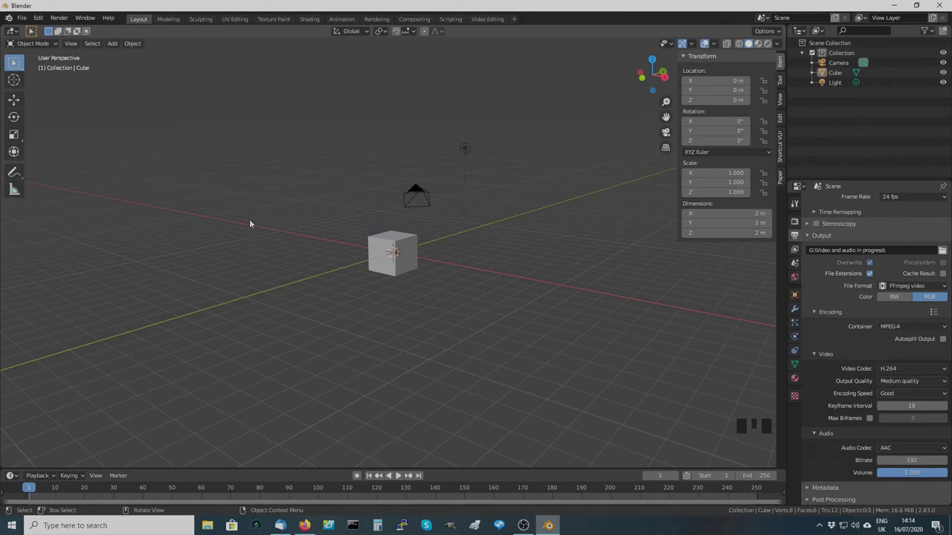
# - Switch the 3D viewport to the Video Sequencer and set the timeline's playback to AV-sync with Audio Scrubbing
pyautogui.click(17, 33)
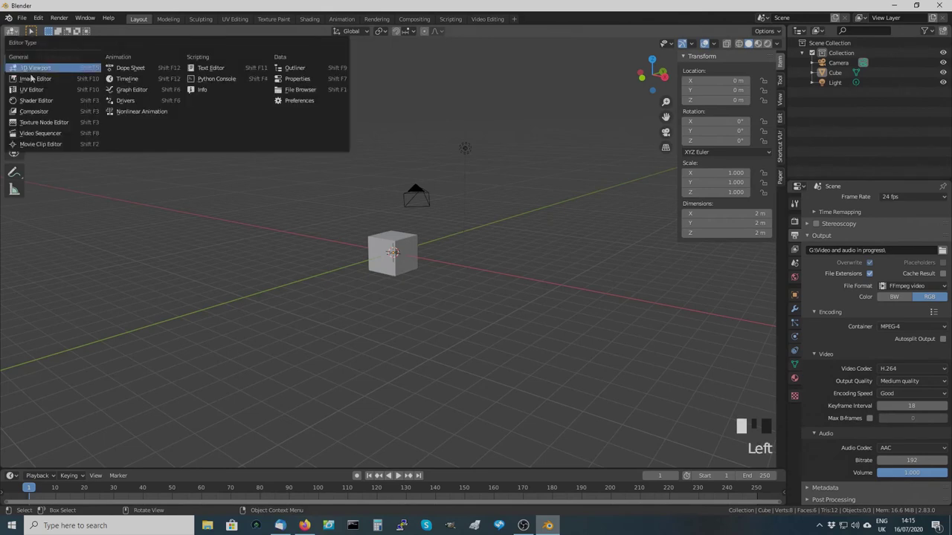
pyautogui.click(34, 134)
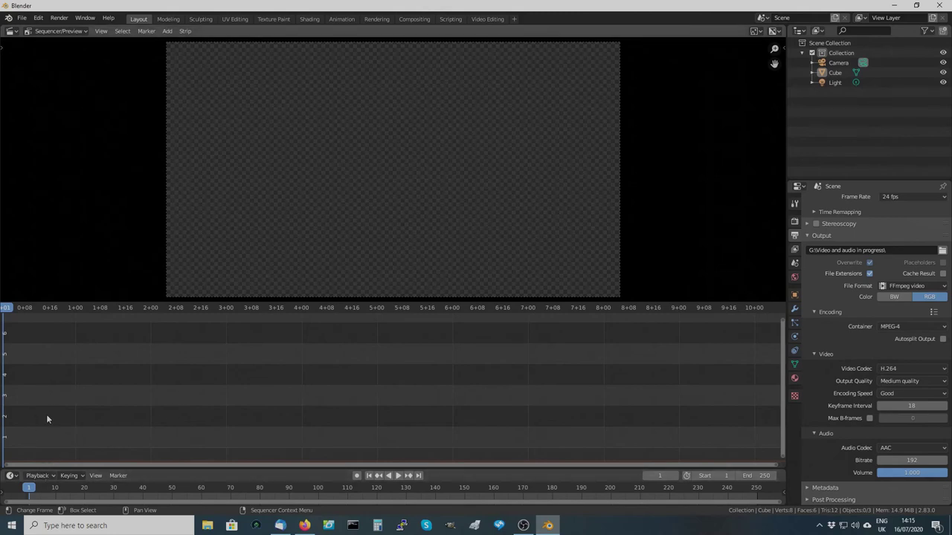
pyautogui.click(39, 476)
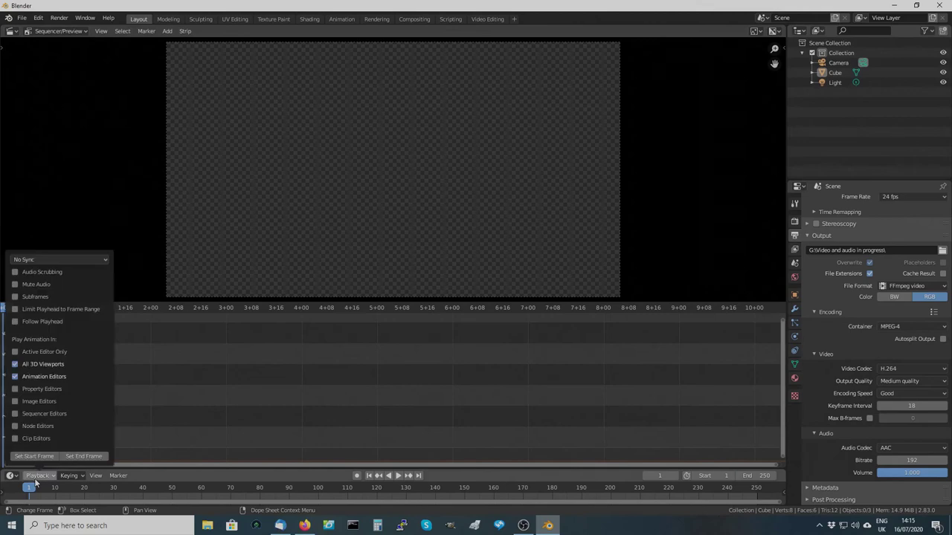
pyautogui.click(102, 259)
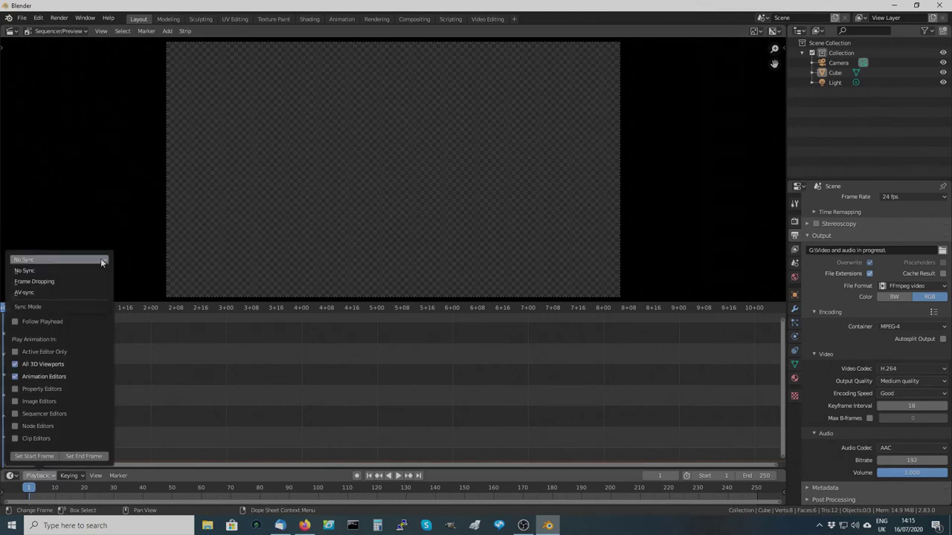
pyautogui.click(28, 295)
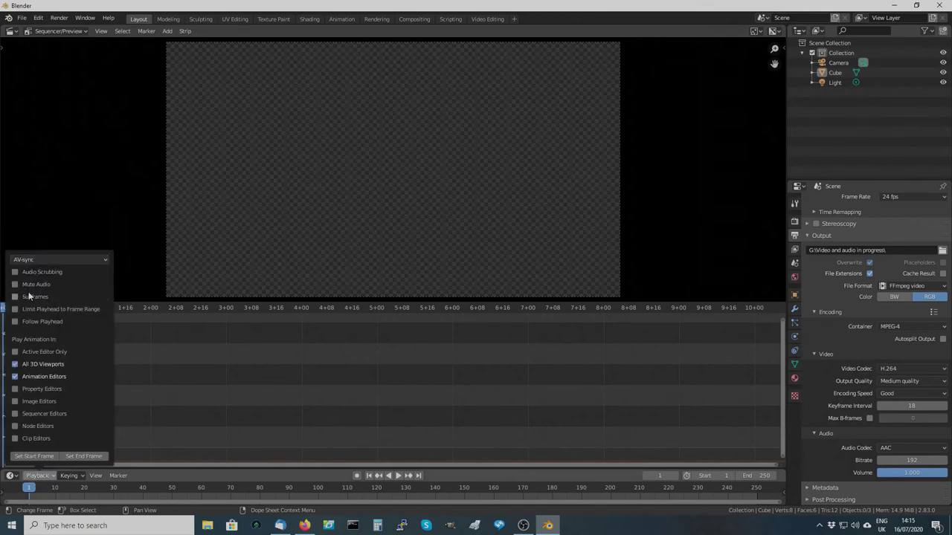
pyautogui.click(16, 272)
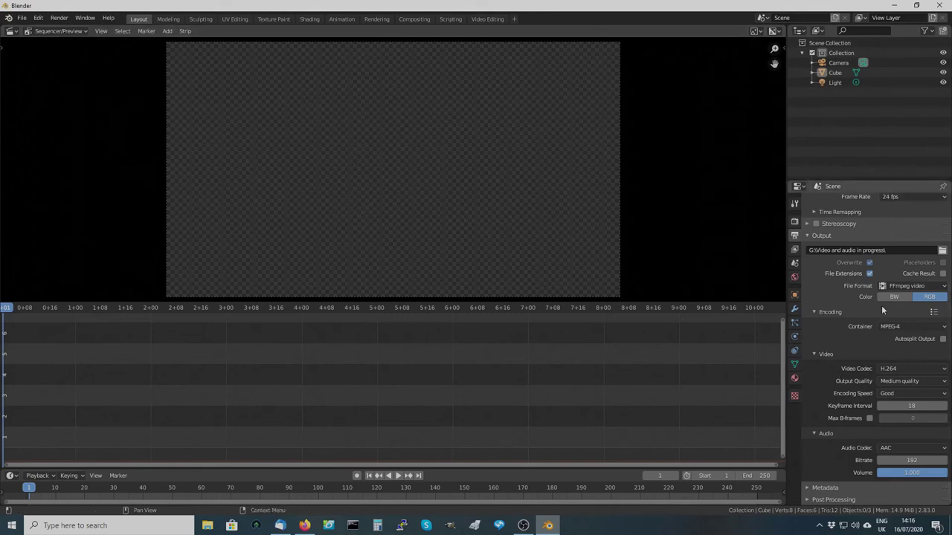
# - Examine the Defaults options for saving the startup file and loading factory settings
pyautogui.click(21, 20)
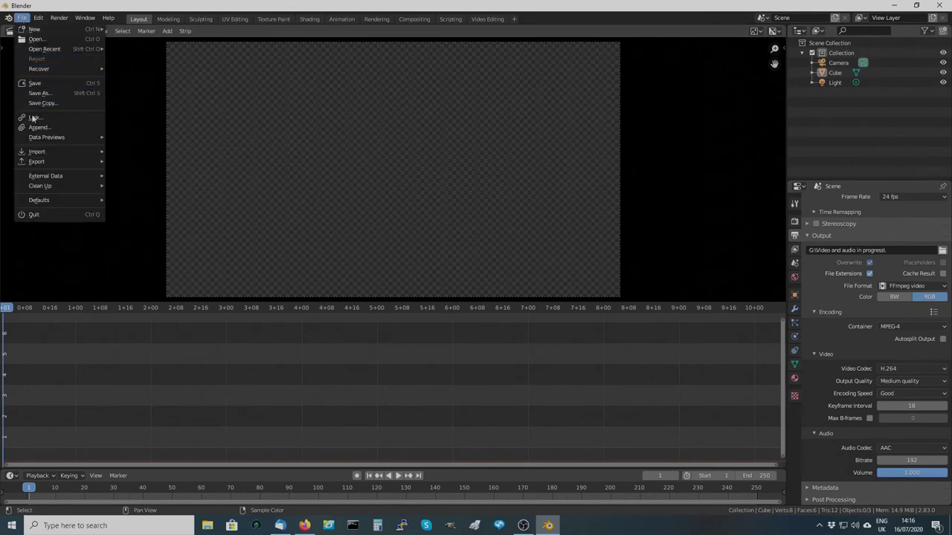
pyautogui.moveTo(38, 201)
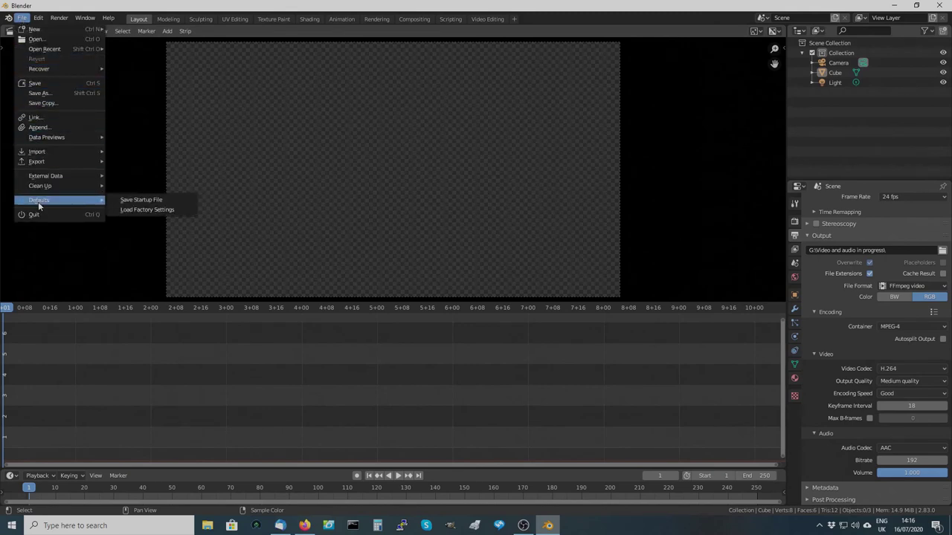
pyautogui.click(141, 200)
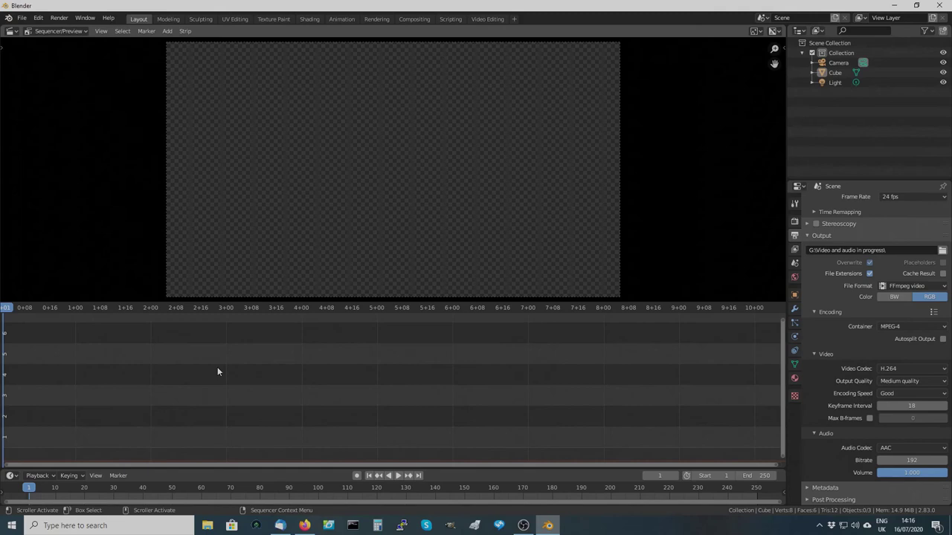
pyautogui.click(23, 18)
pyautogui.moveTo(65, 201)
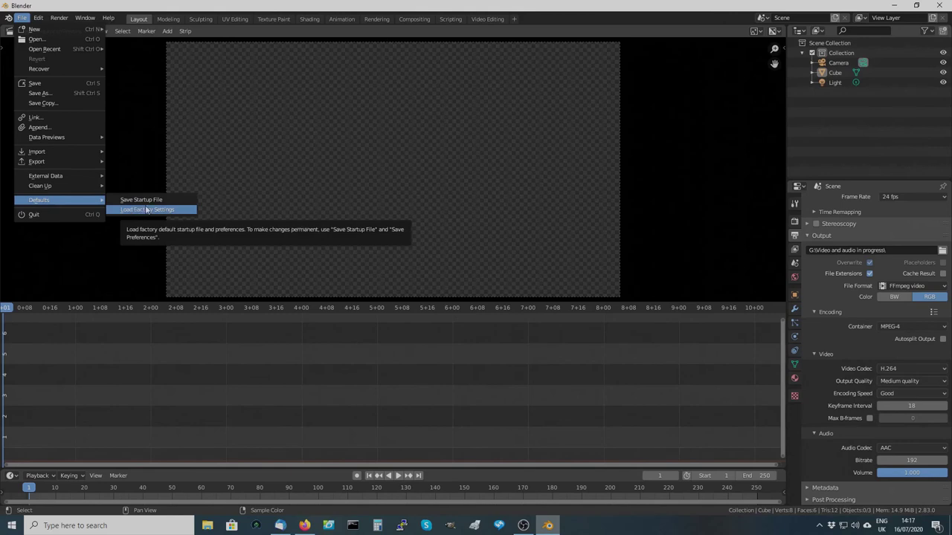
pyautogui.click(119, 257)
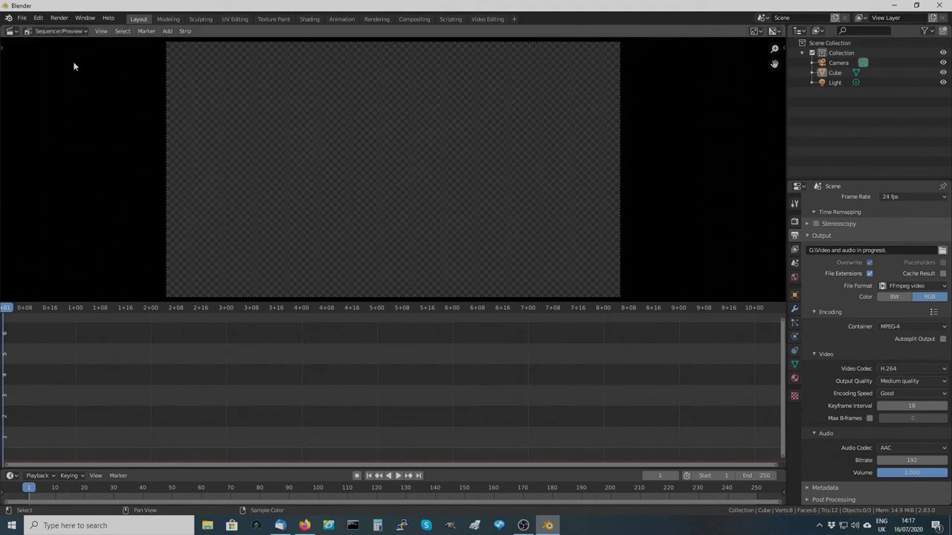
# - Open the Preferences, look over the File Paths settings, and close the window again
pyautogui.click(38, 18)
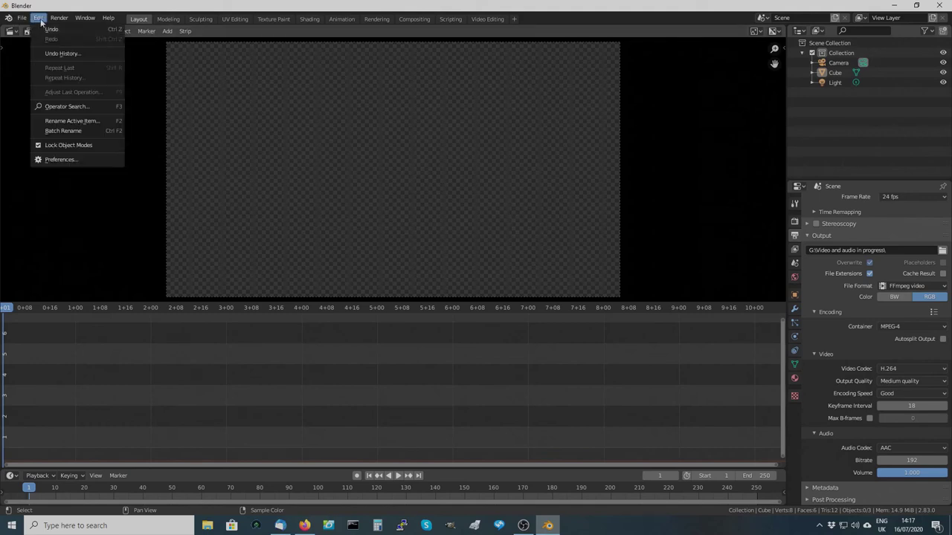
pyautogui.click(61, 160)
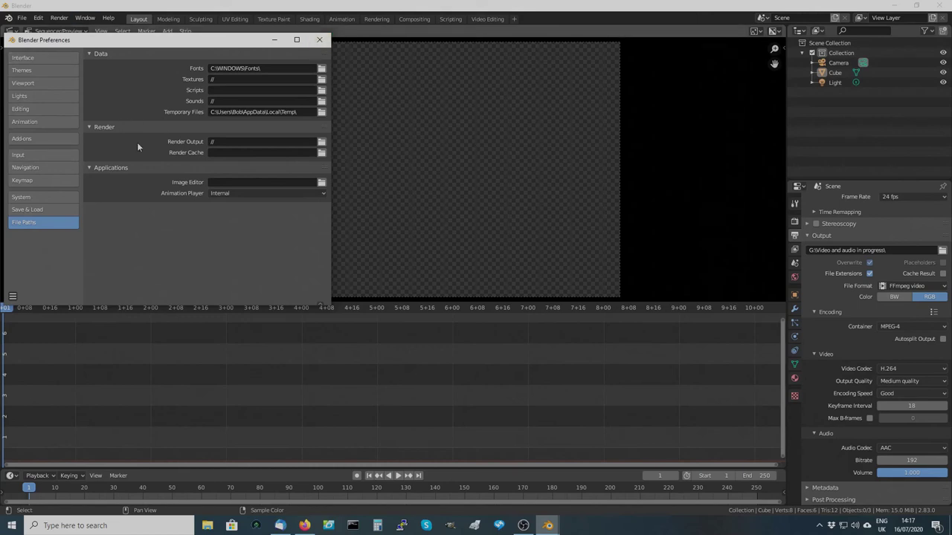
pyautogui.click(318, 40)
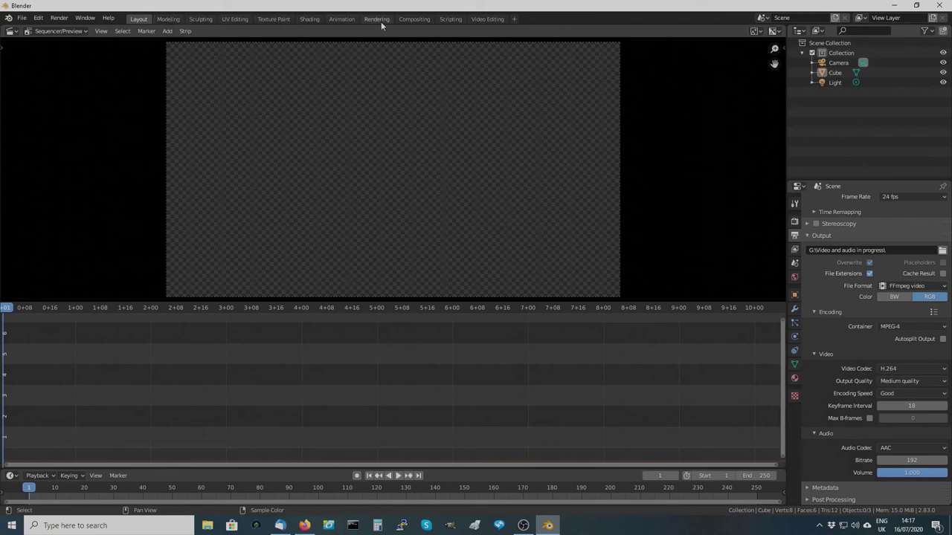
# - Switch to the Video Editing workspace and join the areas so the preview replaces the file browser
pyautogui.click(487, 19)
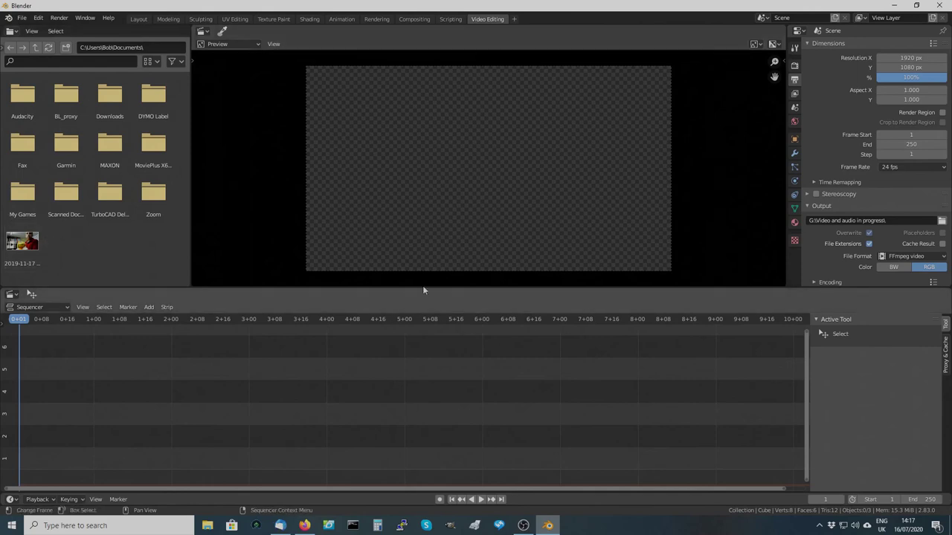
pyautogui.rightClick(190, 103)
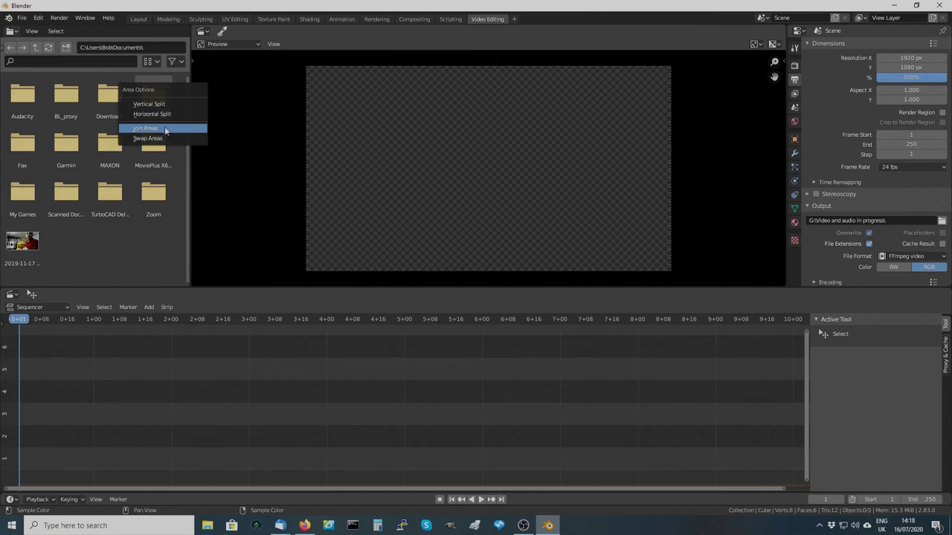
pyautogui.click(164, 129)
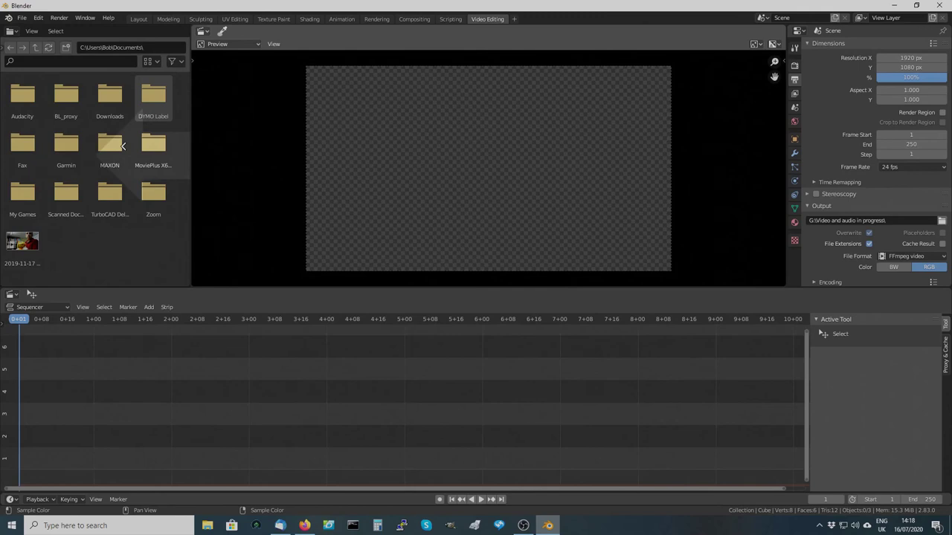
pyautogui.click(123, 146)
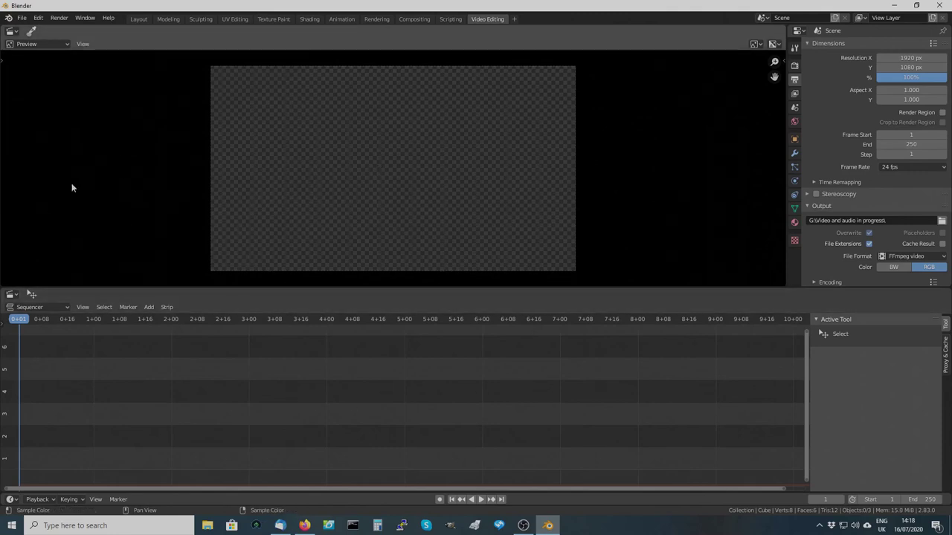
# - Split the sequencer vertically into two areas and divide the preview into three side-by-side areas
pyautogui.rightClick(301, 287)
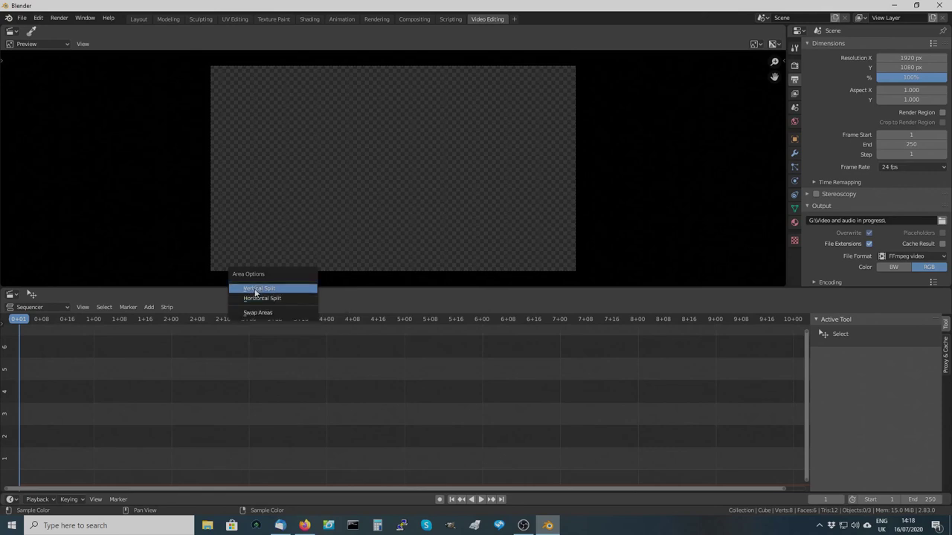
pyautogui.click(257, 288)
pyautogui.click(358, 311)
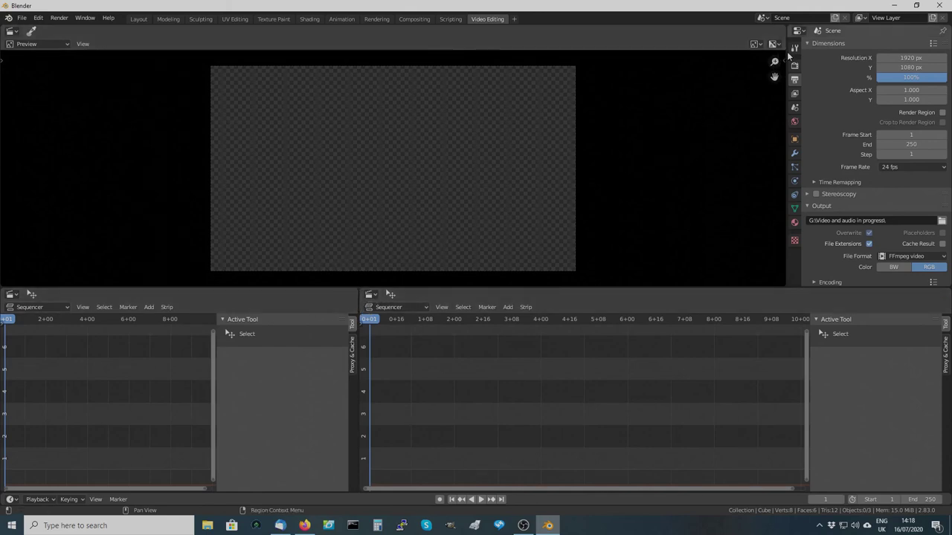
pyautogui.moveTo(785, 50); pyautogui.dragTo(296, 35)
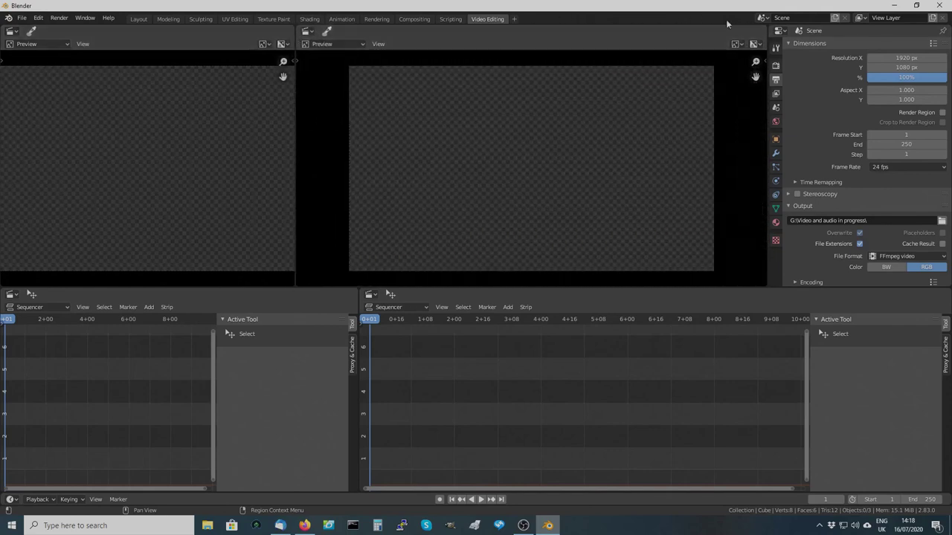
pyautogui.moveTo(764, 26); pyautogui.dragTo(546, 30)
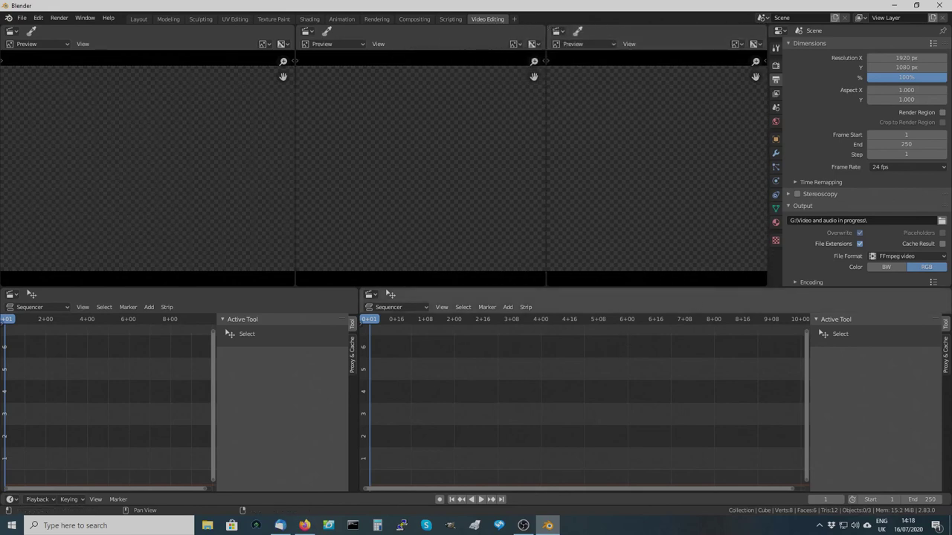
# - Split off a third sequencer area, then join it back into its neighbour
pyautogui.moveTo(943, 295); pyautogui.dragTo(946, 422)
pyautogui.moveTo(947, 295); pyautogui.dragTo(729, 316)
pyautogui.rightClick(727, 307)
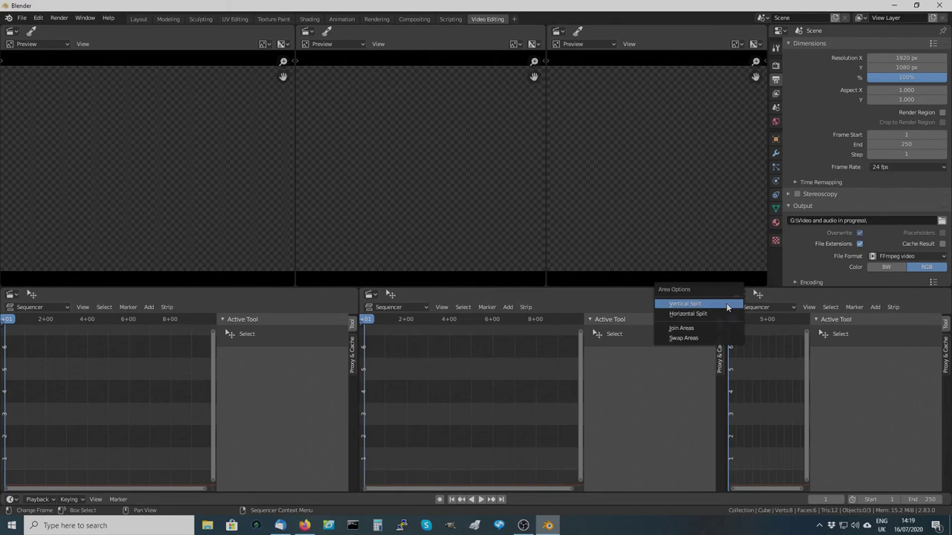
pyautogui.click(718, 328)
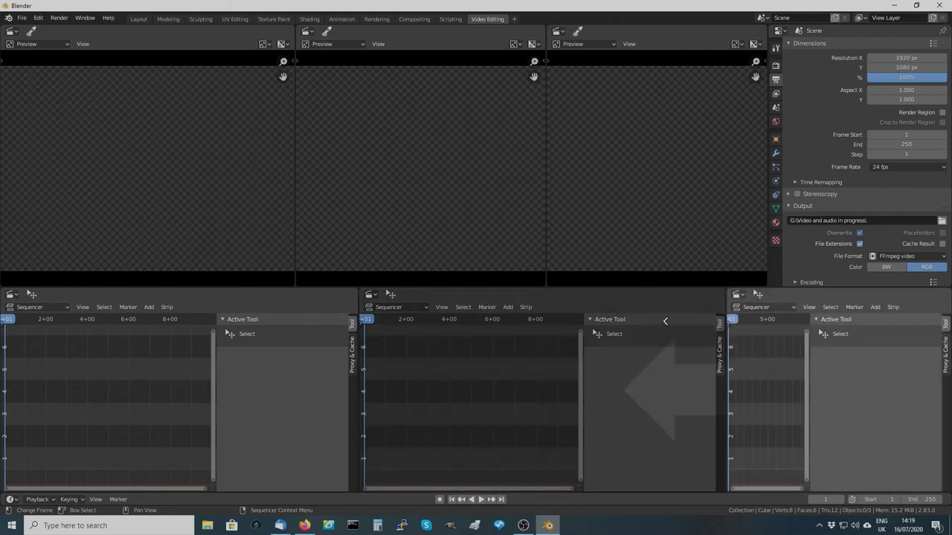
pyautogui.click(666, 322)
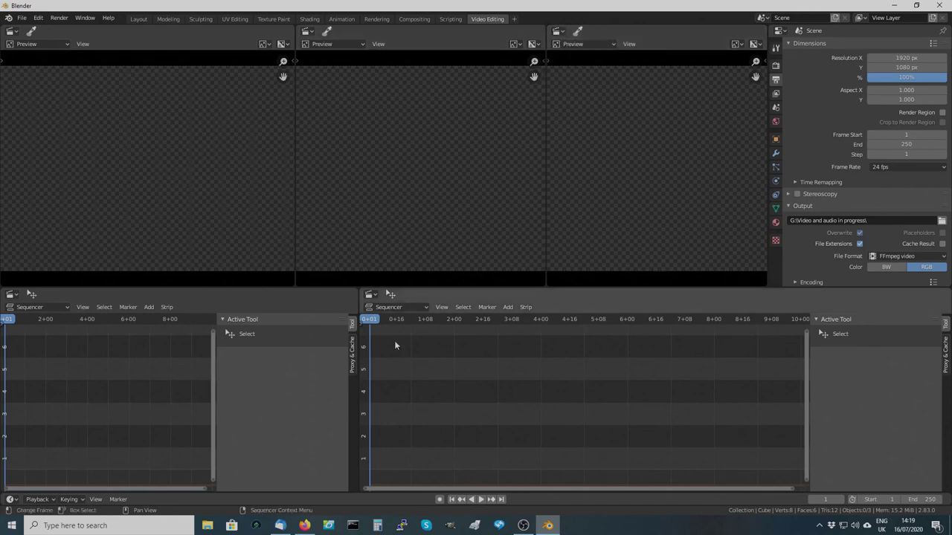
# - Change the three preview areas, from right to left, to a 3D Viewport, a Compositor and a Python Console
pyautogui.click(561, 33)
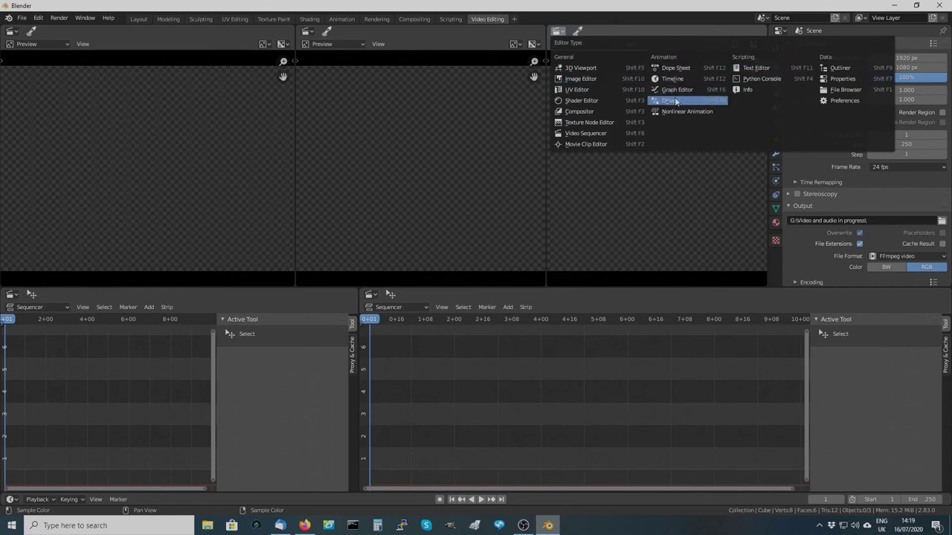
pyautogui.click(584, 71)
pyautogui.moveTo(654, 164); pyautogui.dragTo(678, 97, button='middle')
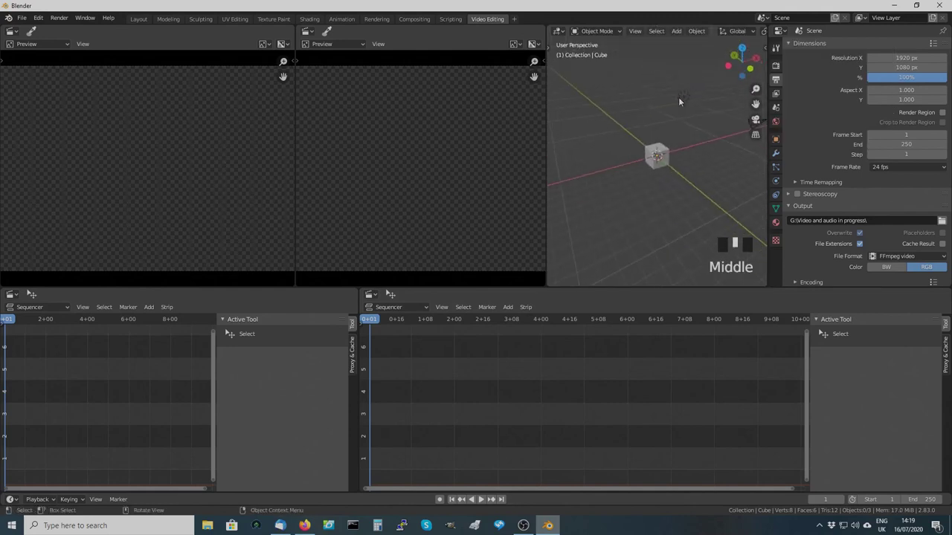
pyautogui.click(308, 31)
pyautogui.click(331, 111)
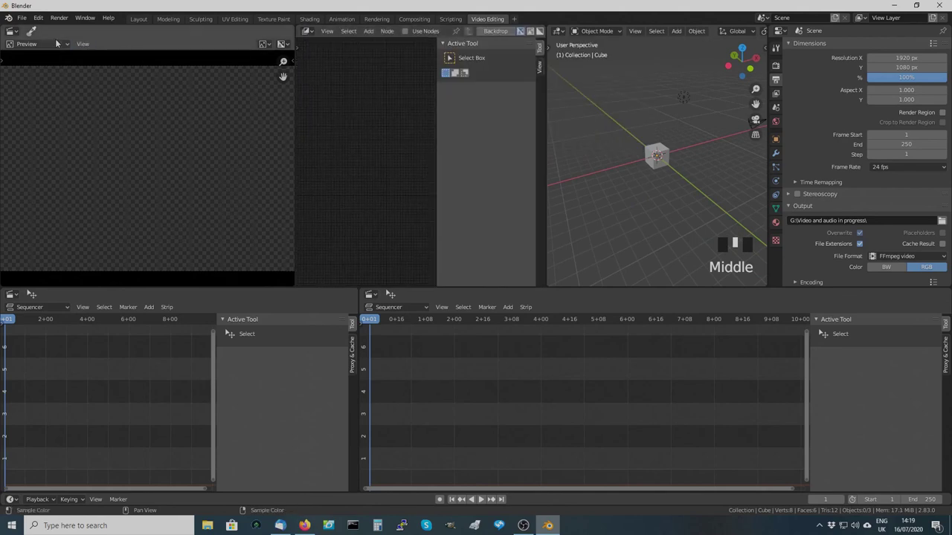
pyautogui.click(16, 35)
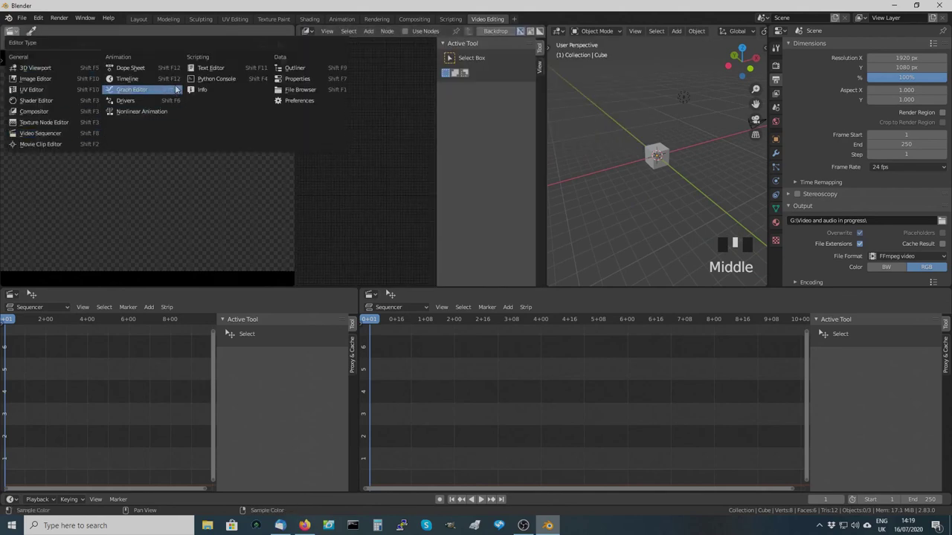
pyautogui.click(201, 79)
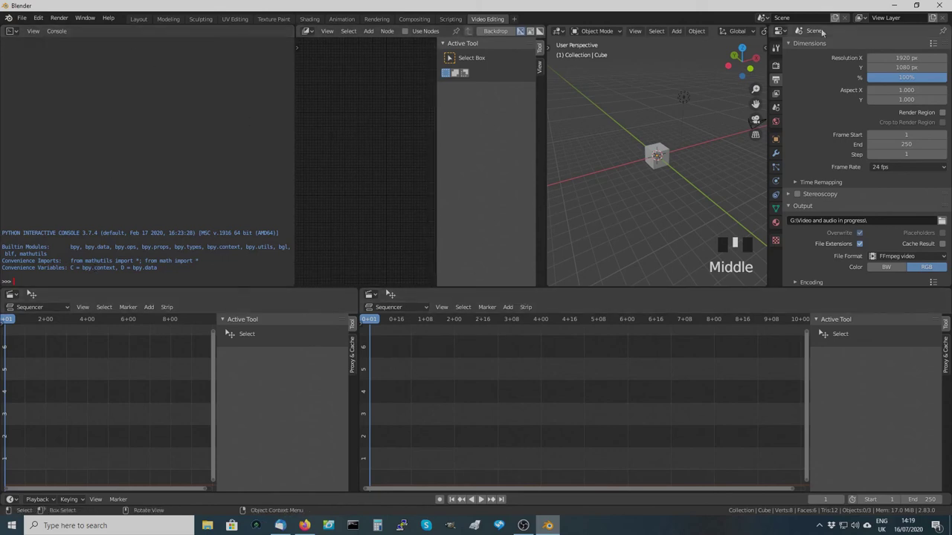
# - Start a new General file without saving the changes to the current one
pyautogui.click(22, 18)
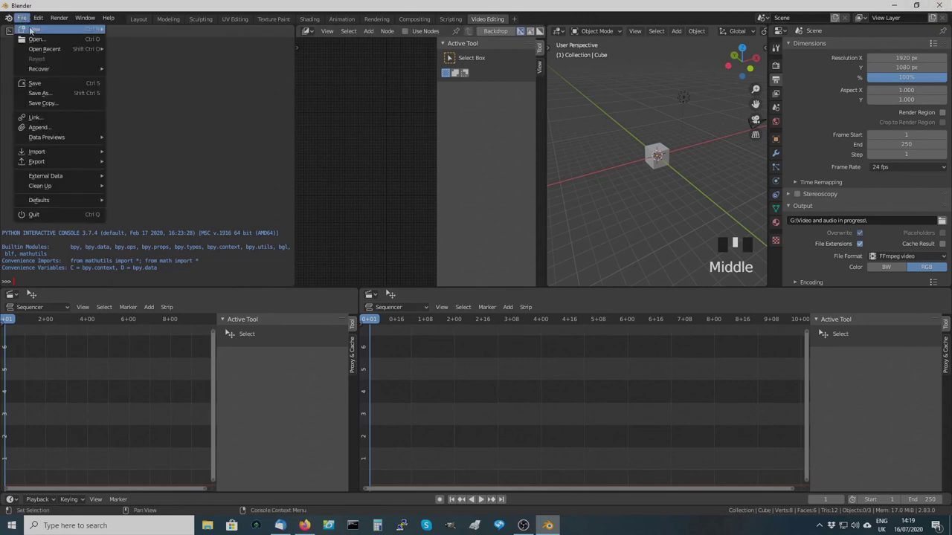
pyautogui.moveTo(33, 30)
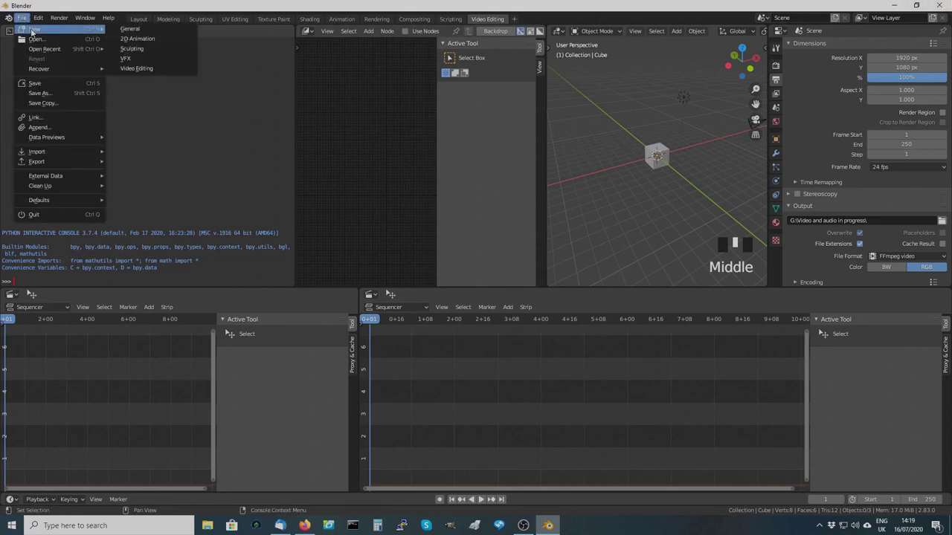
pyautogui.click(131, 29)
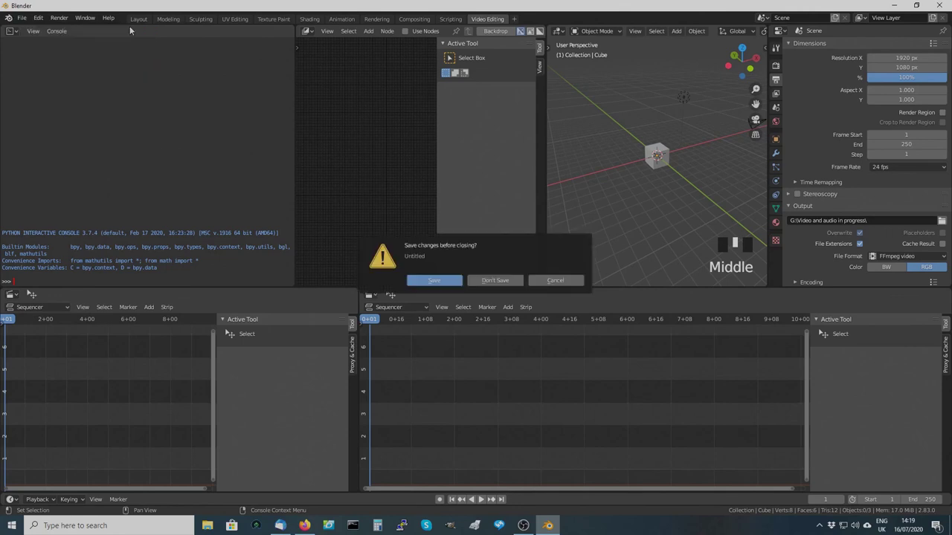
pyautogui.click(495, 280)
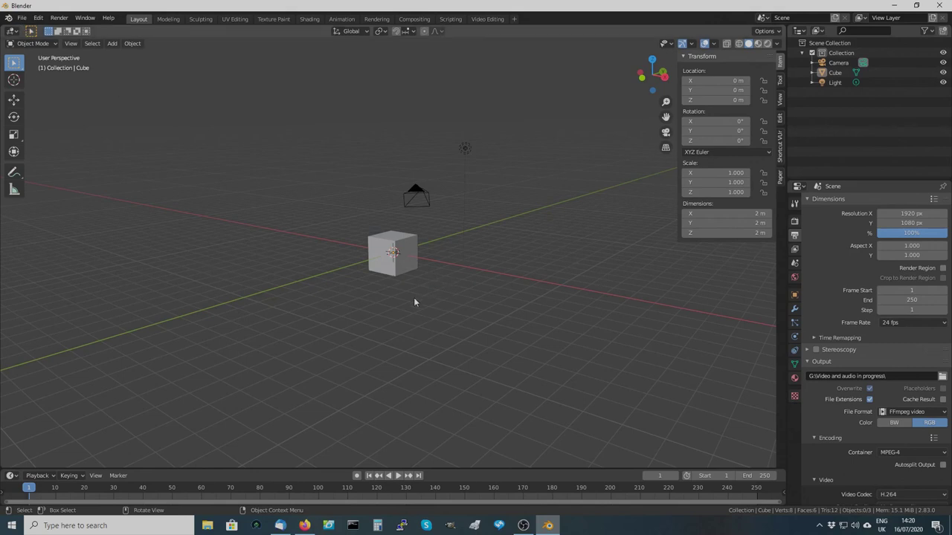
# - Open the list of templates for creating a new file
pyautogui.click(23, 19)
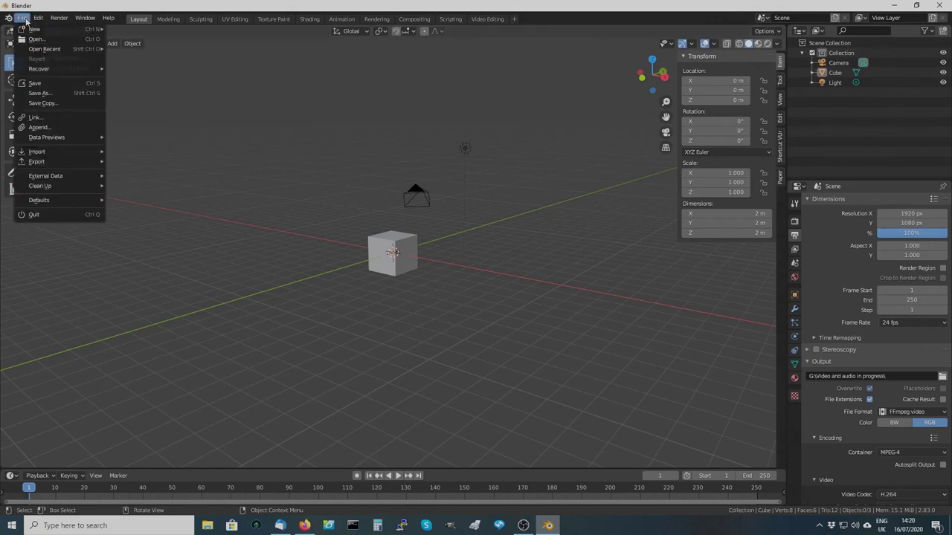
pyautogui.moveTo(37, 30)
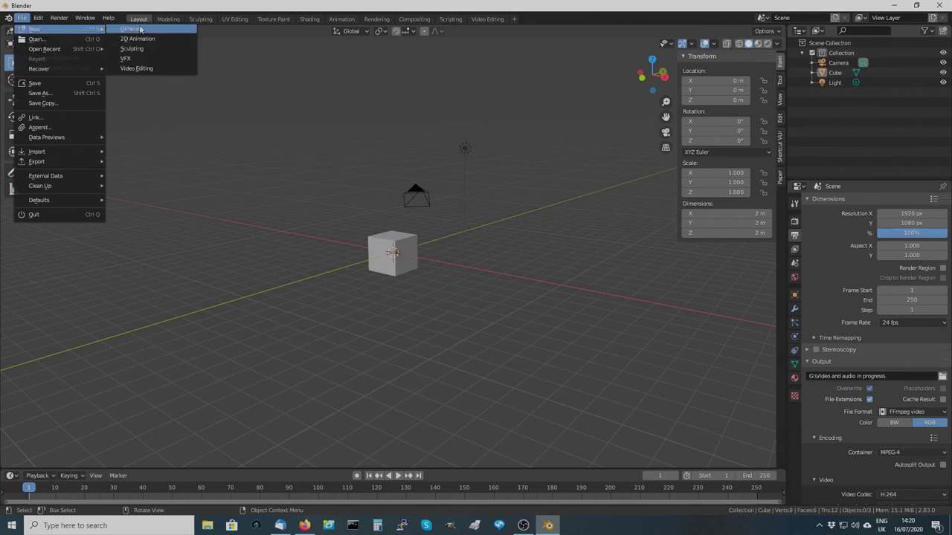